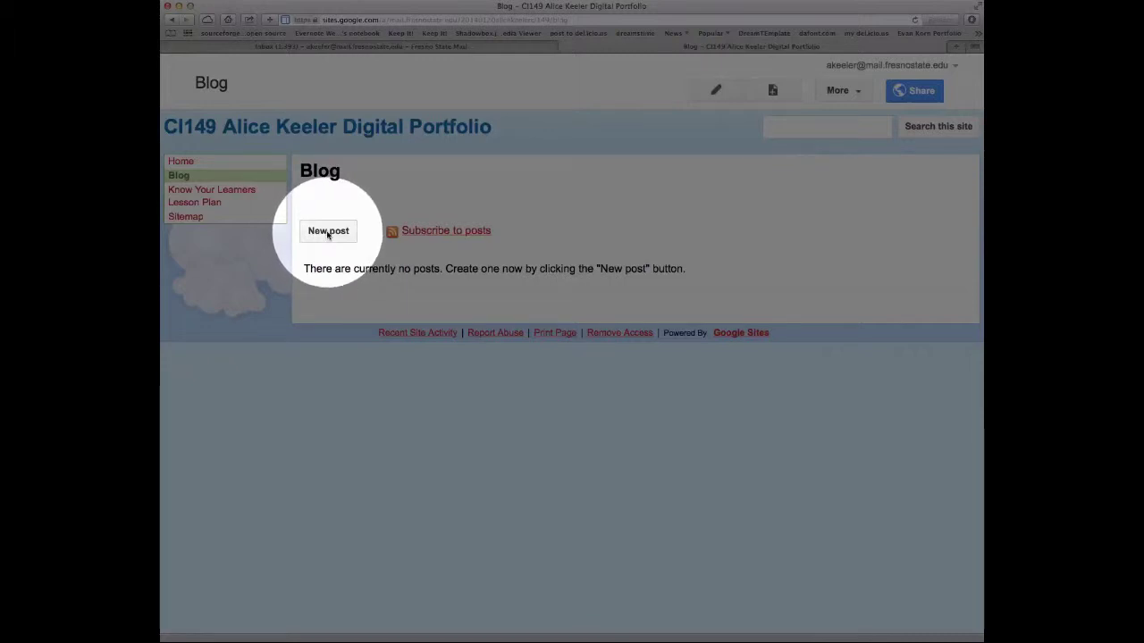
Start a new blog post and replace its placeholder title with '01: 2014-01-20 Getting Started'
{"action": "left_click", "coordinate": [324, 236]}
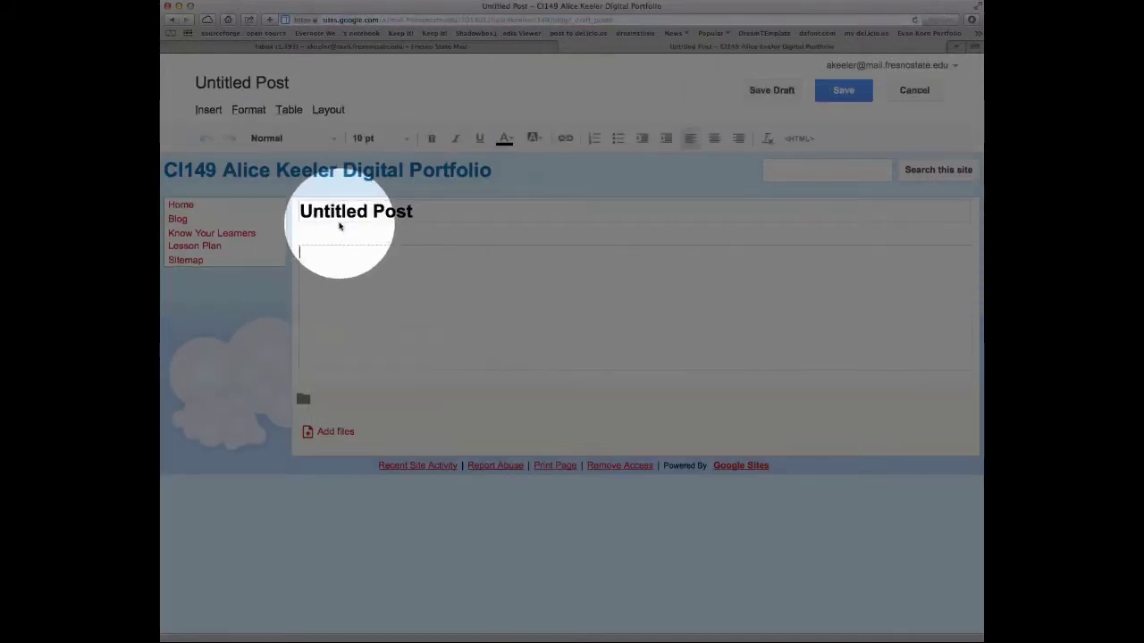
{"action": "double_click", "coordinate": [338, 212]}
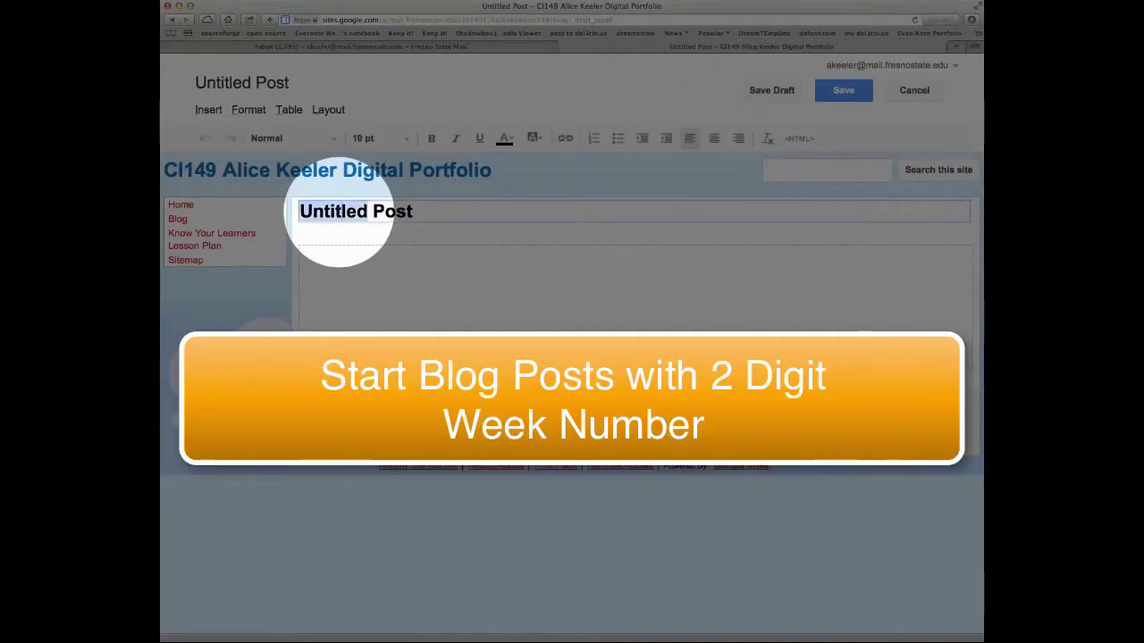
{"action": "triple_click", "coordinate": [338, 212]}
{"action": "type", "text": "01"}
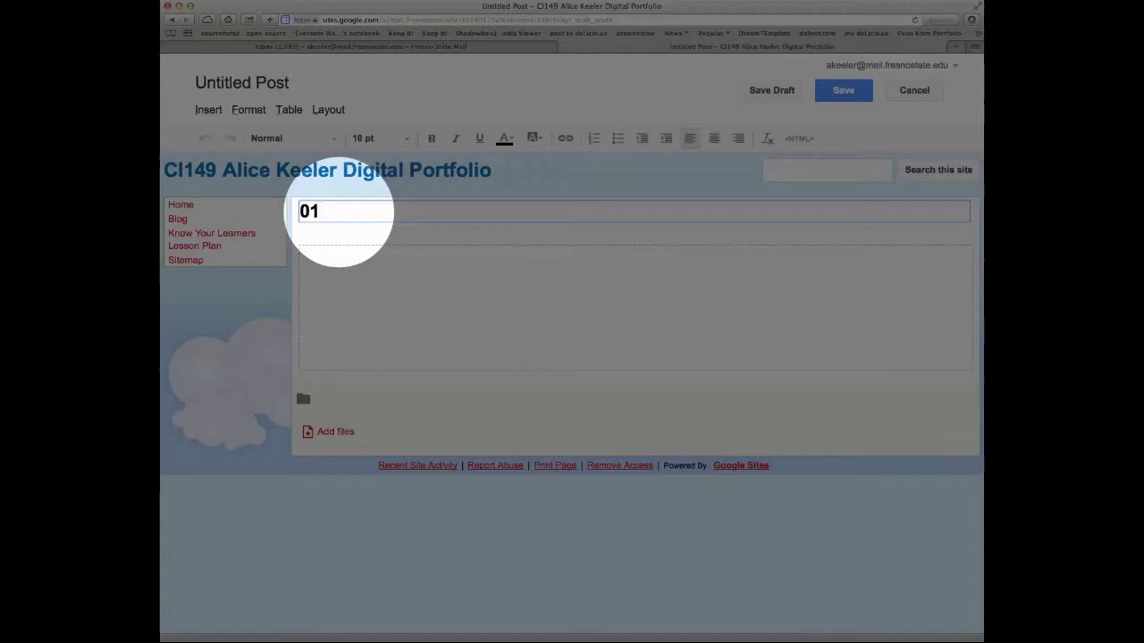
{"action": "type", "text": ": "}
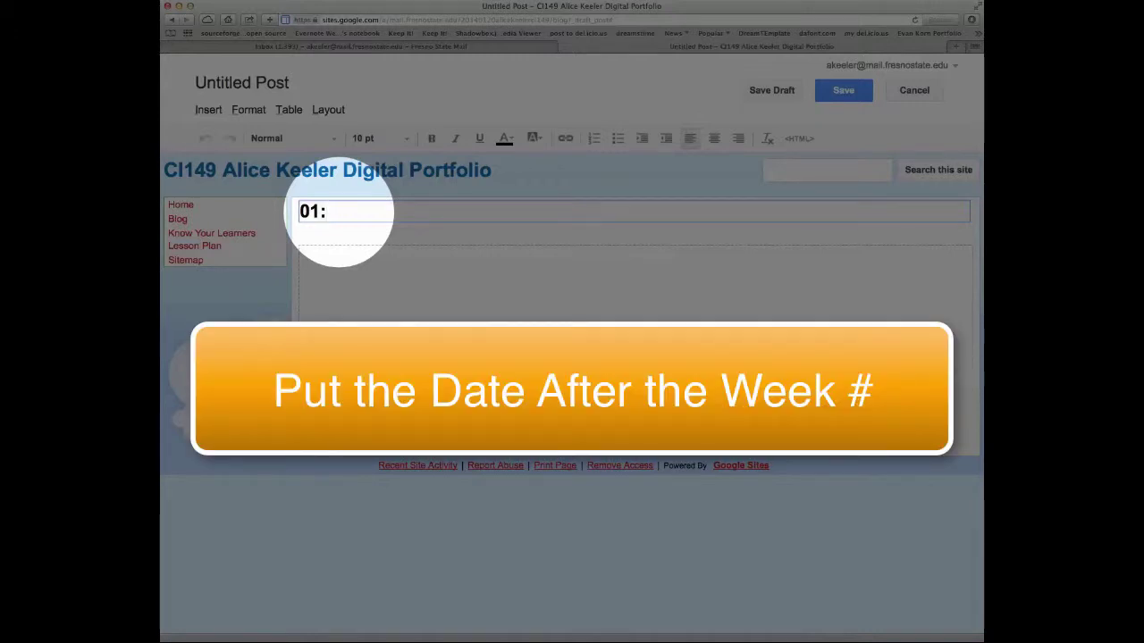
{"action": "type", "text": "2014-01-"}
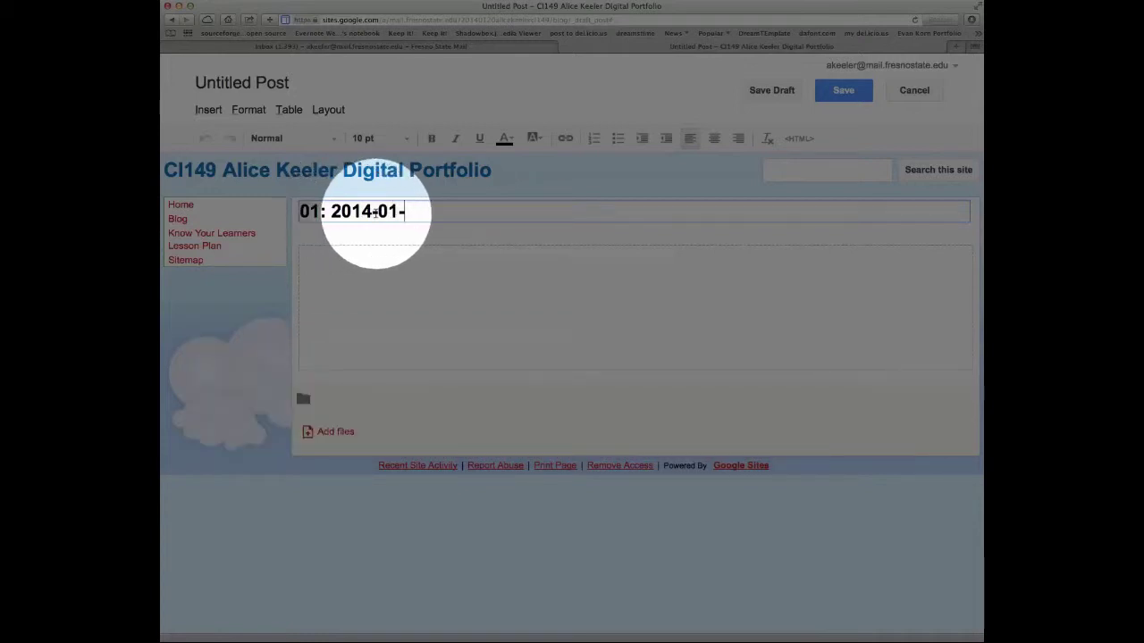
{"action": "type", "text": "20"}
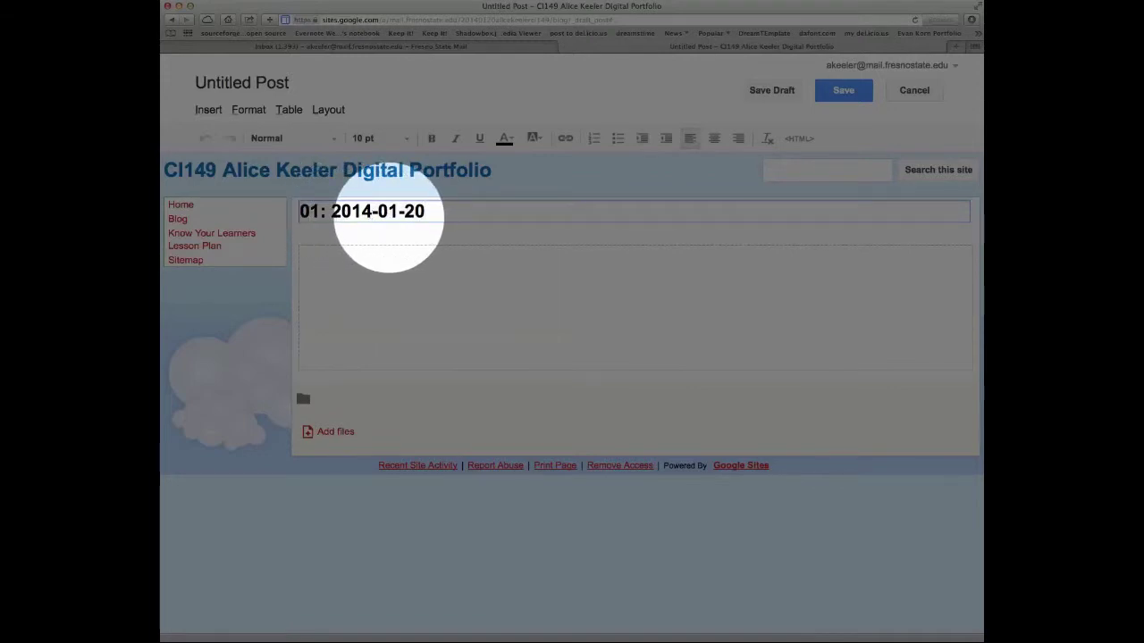
{"action": "double_click", "coordinate": [313, 212]}
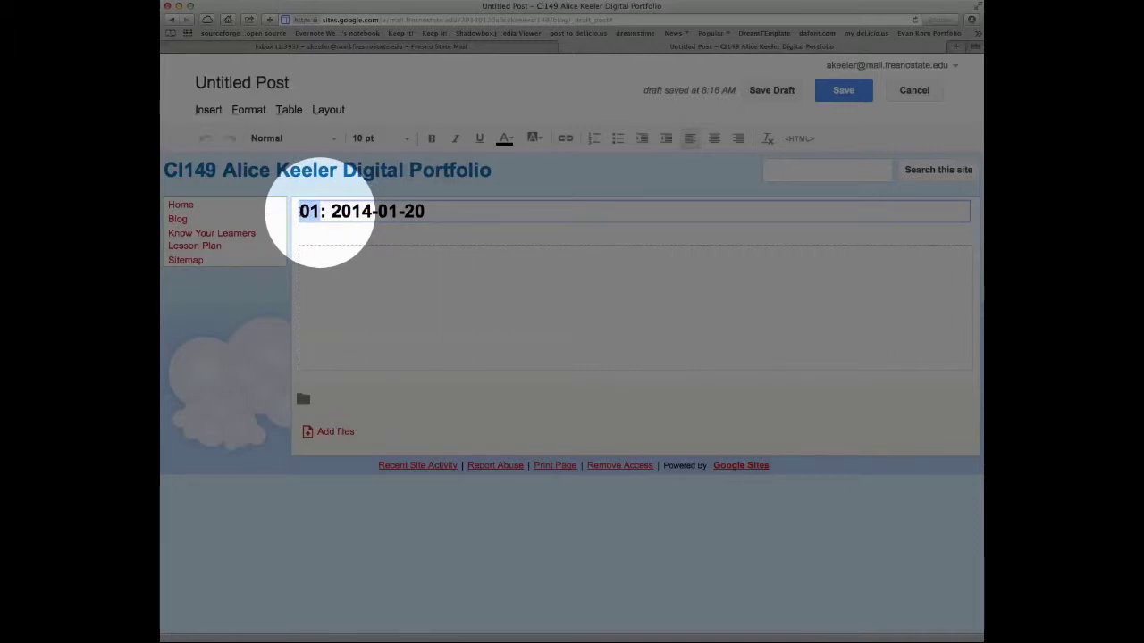
{"action": "left_click", "coordinate": [329, 212]}
{"action": "key", "text": "shift+Right"}
{"action": "key", "text": "shift+Right"}
{"action": "key", "text": "shift+Right"}
{"action": "key", "text": "shift+Right"}
{"action": "key", "text": "shift+Right"}
{"action": "key", "text": "shift+Right"}
{"action": "key", "text": "shift+Right"}
{"action": "key", "text": "shift+Right"}
{"action": "key", "text": "shift+Right"}
{"action": "key", "text": "shift+Right"}
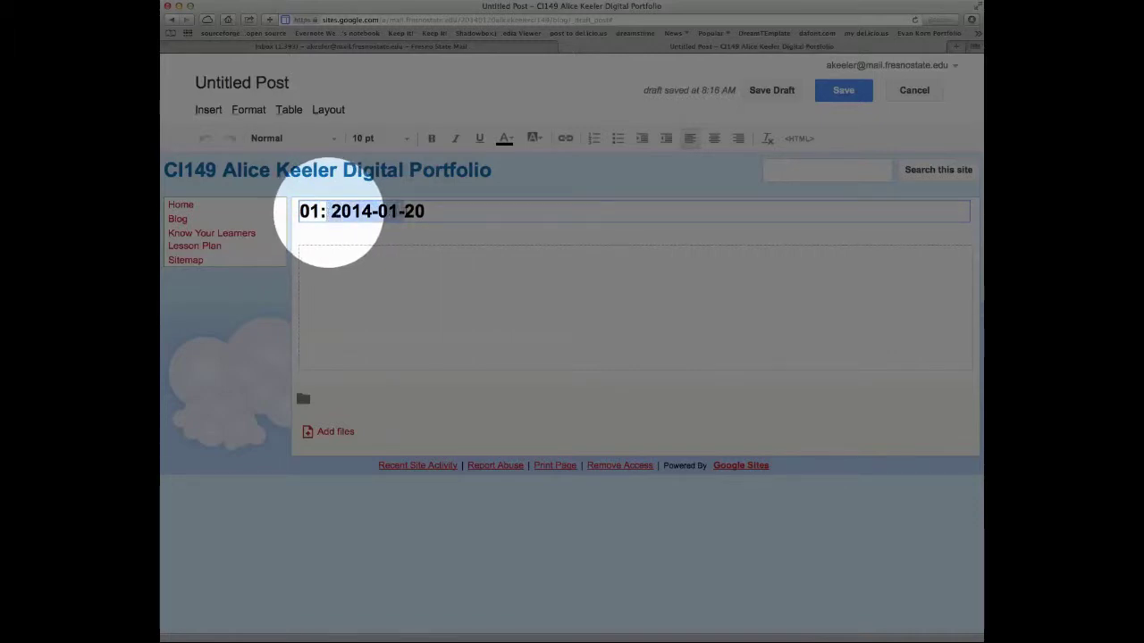
{"action": "left_click", "coordinate": [437, 211]}
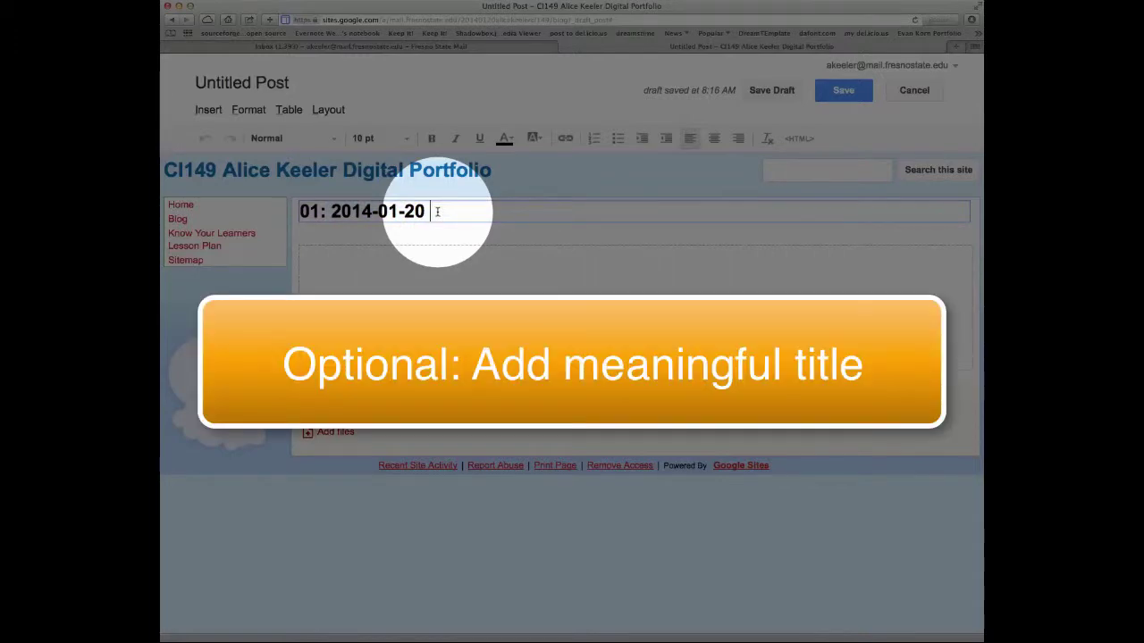
{"action": "type", "text": "Getting St"}
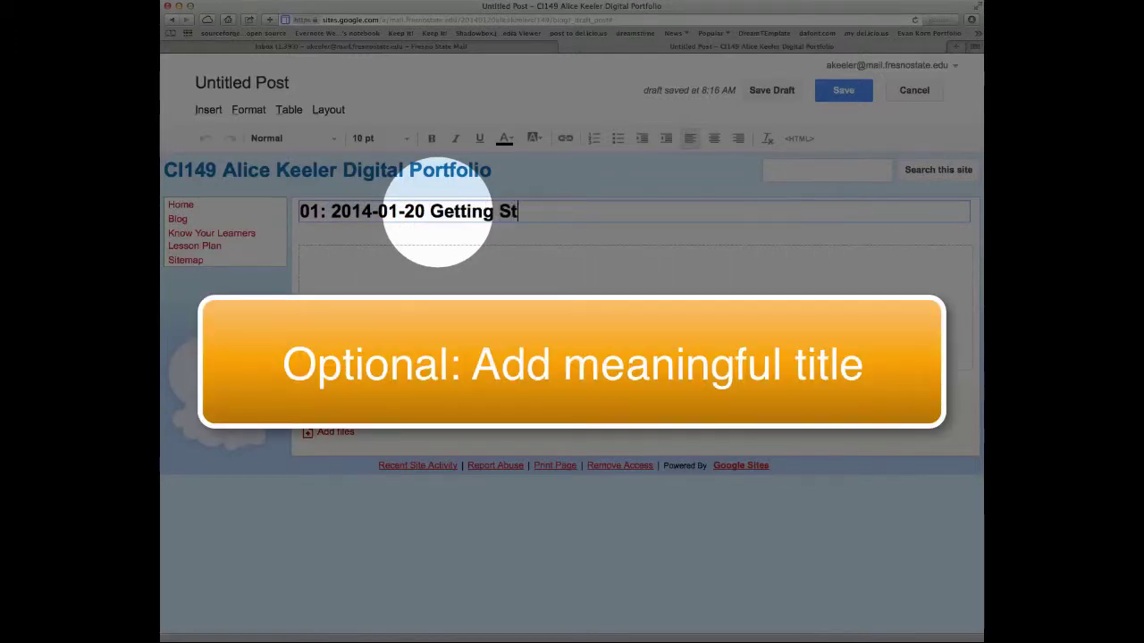
{"action": "type", "text": "arted"}
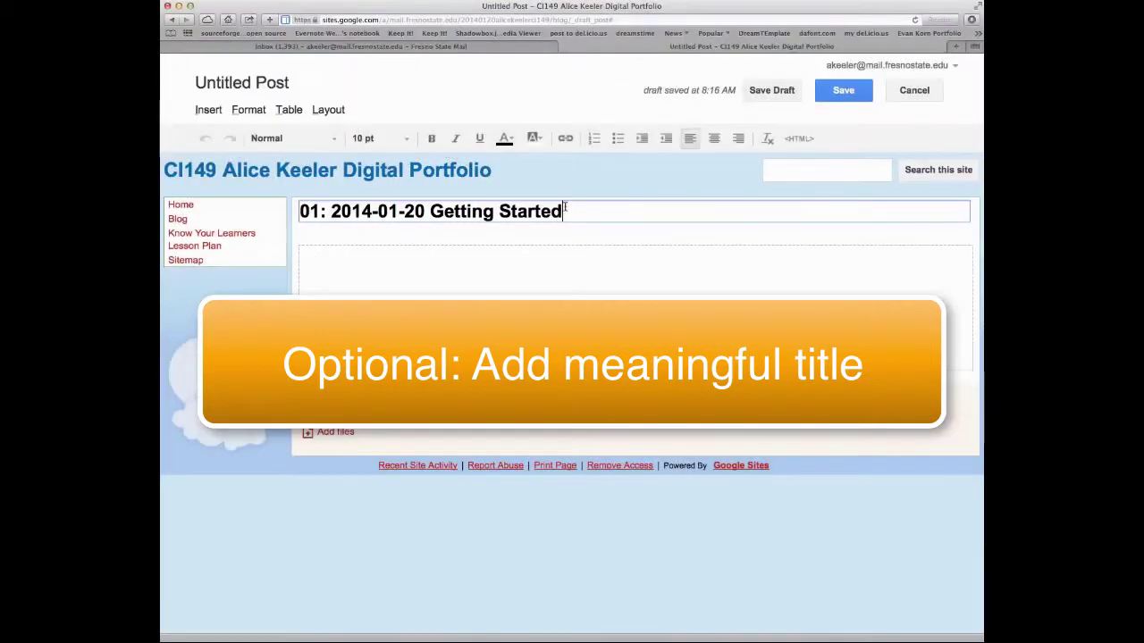
Type 'Notes' and 'Reflection:' on separate lines in the post body, followed by blank lines
{"action": "left_click", "coordinate": [463, 276]}
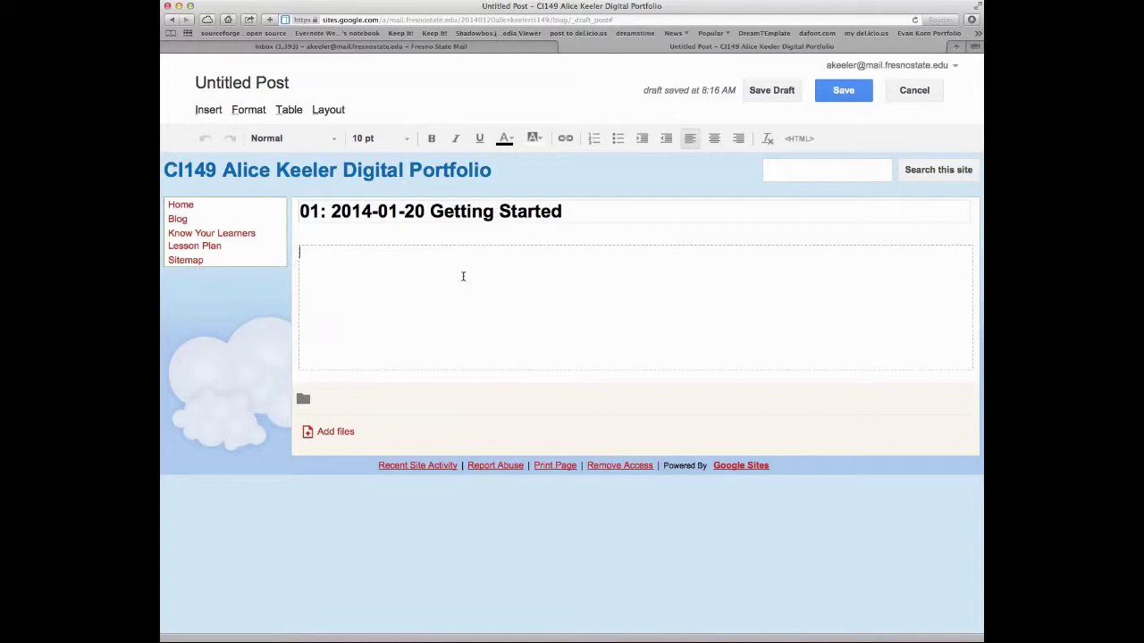
{"action": "type", "text": "Notes"}
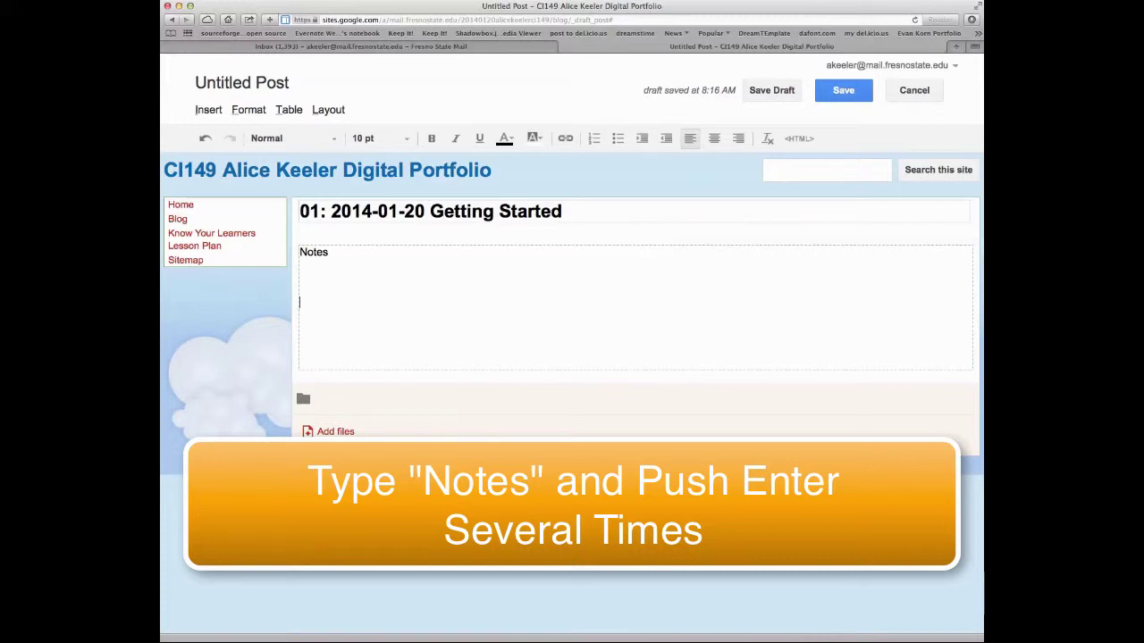
{"action": "type", "text": "Refle"}
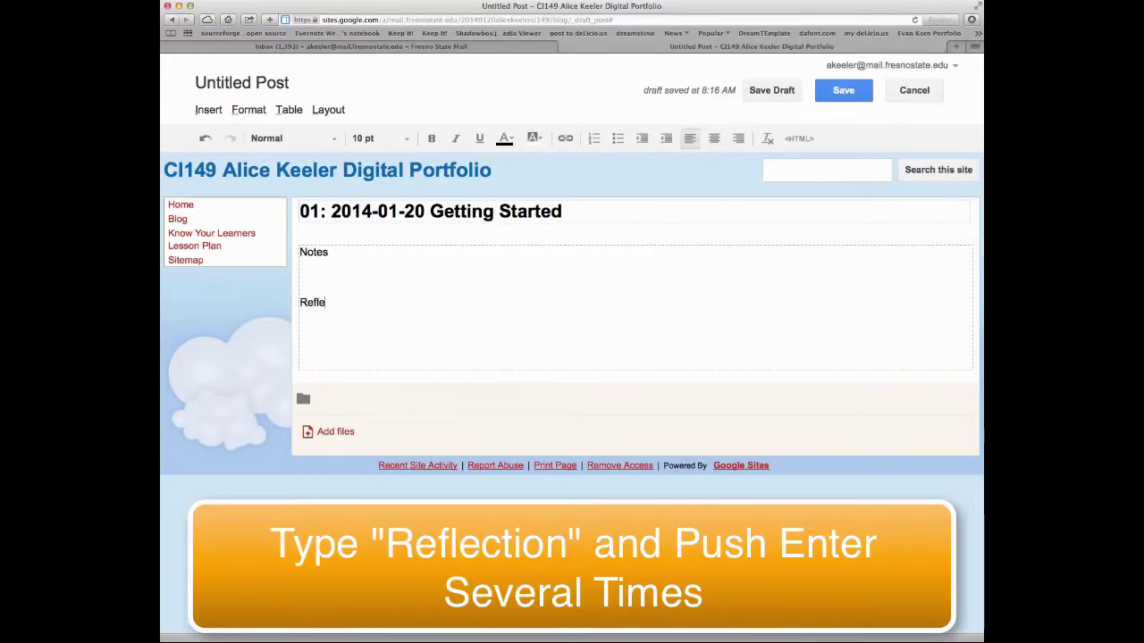
{"action": "type", "text": "ction"}
{"action": "key", "text": "Return"}
{"action": "key", "text": "Return"}
{"action": "key", "text": "Return"}
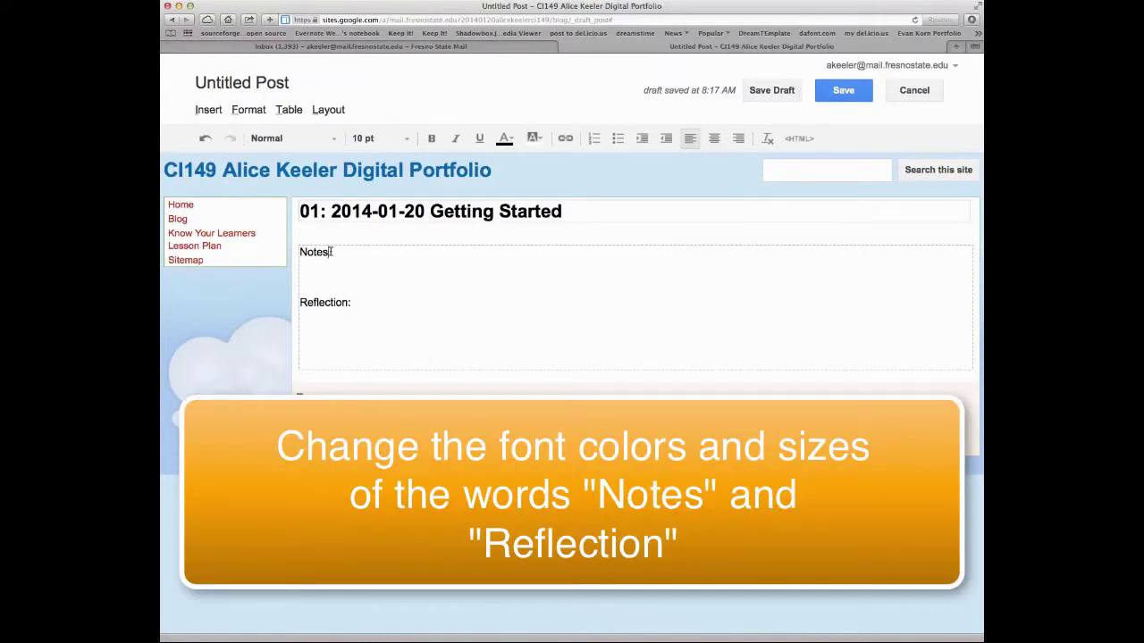
Format the Notes heading as Courier New, 24 pt, bold and green
{"action": "left_click_drag", "start_coordinate": [329, 252], "coordinate": [300, 252]}
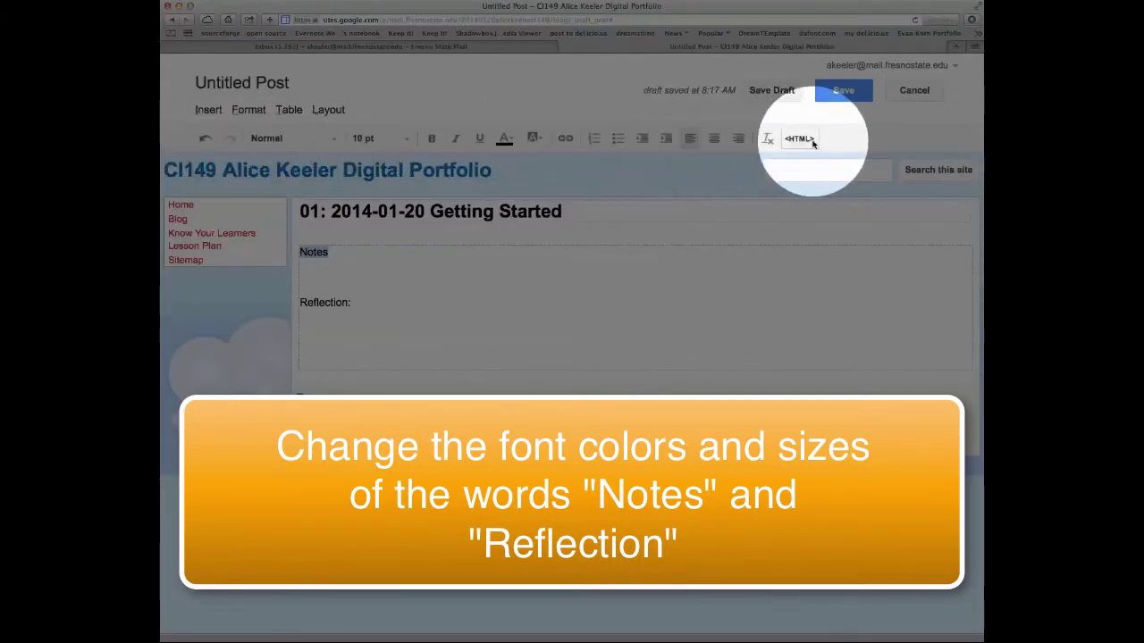
{"action": "left_click", "coordinate": [311, 142]}
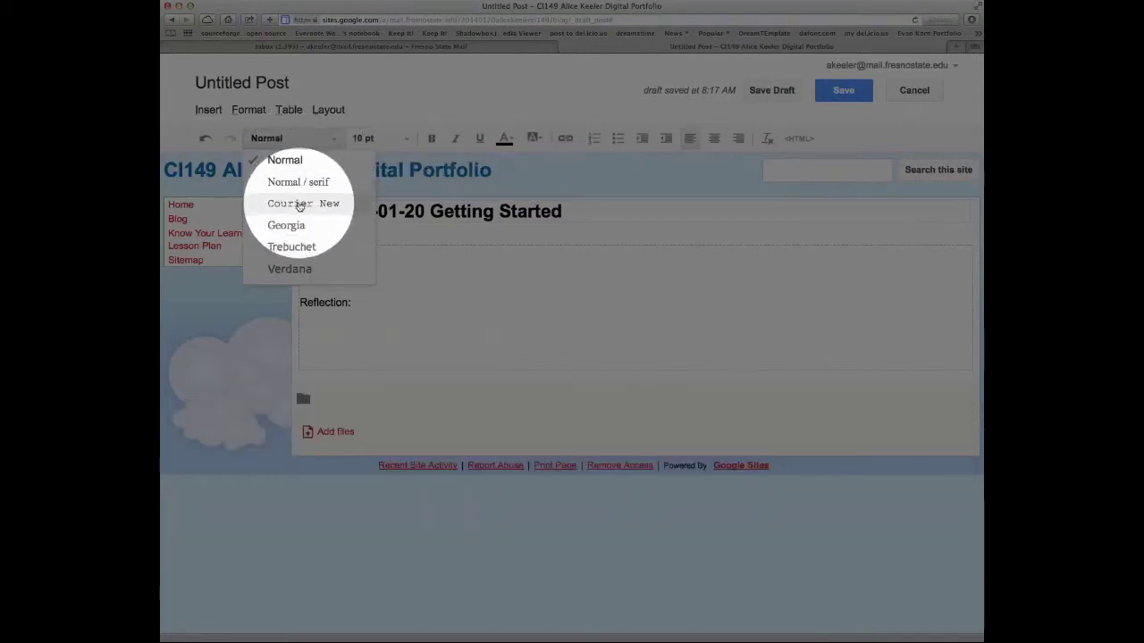
{"action": "left_click", "coordinate": [301, 203]}
{"action": "left_click", "coordinate": [398, 141]}
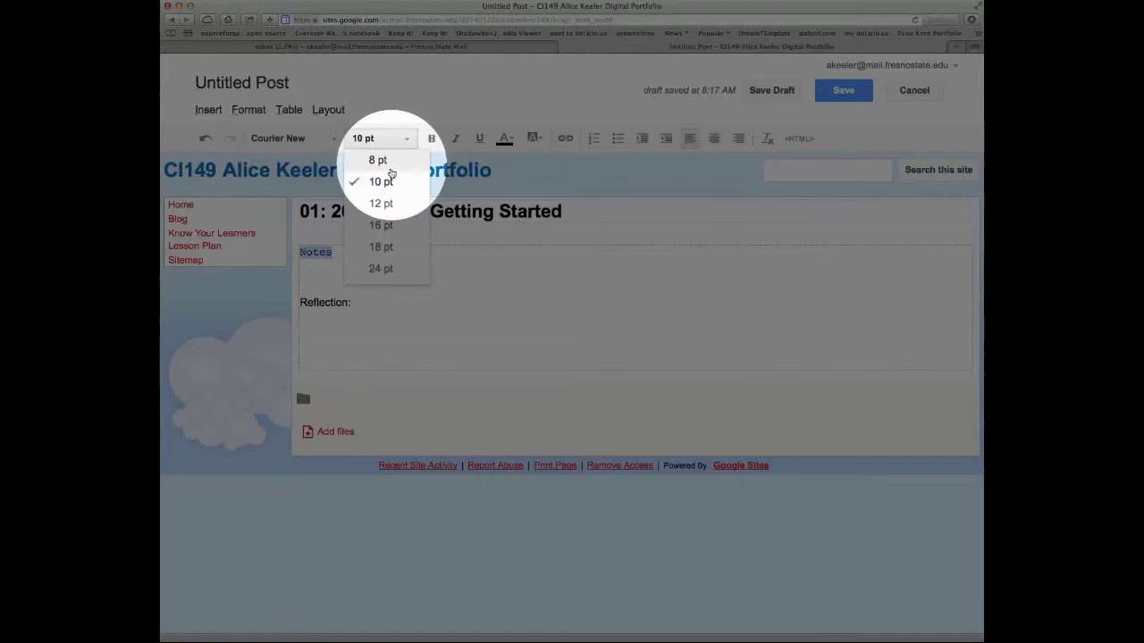
{"action": "left_click", "coordinate": [385, 268]}
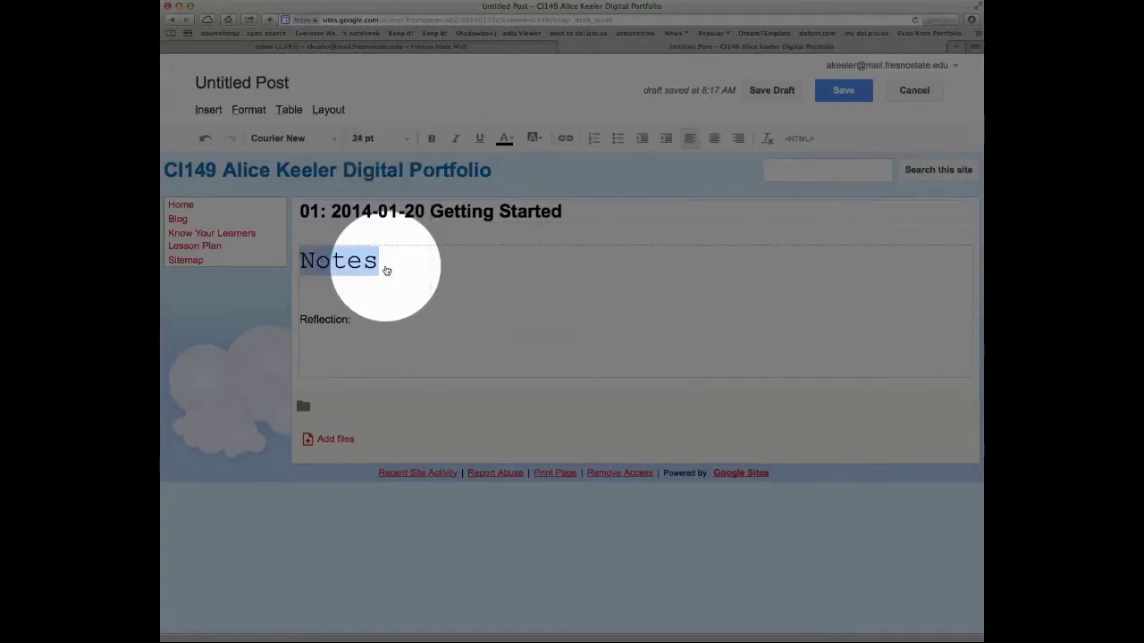
{"action": "left_click", "coordinate": [432, 139]}
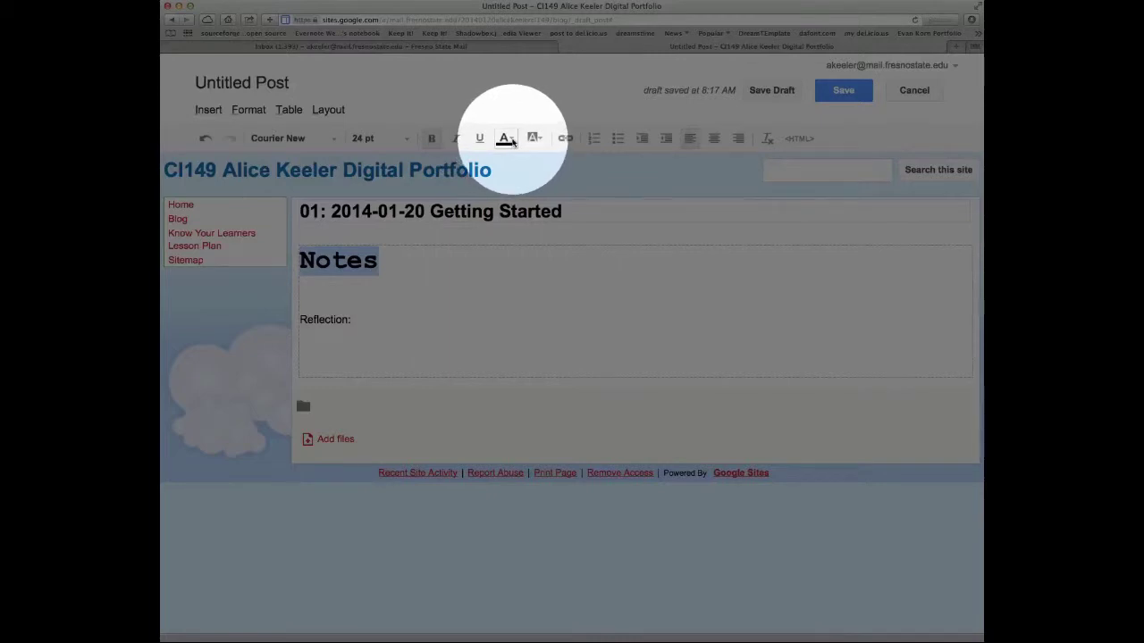
{"action": "left_click", "coordinate": [505, 141]}
{"action": "left_click", "coordinate": [547, 175]}
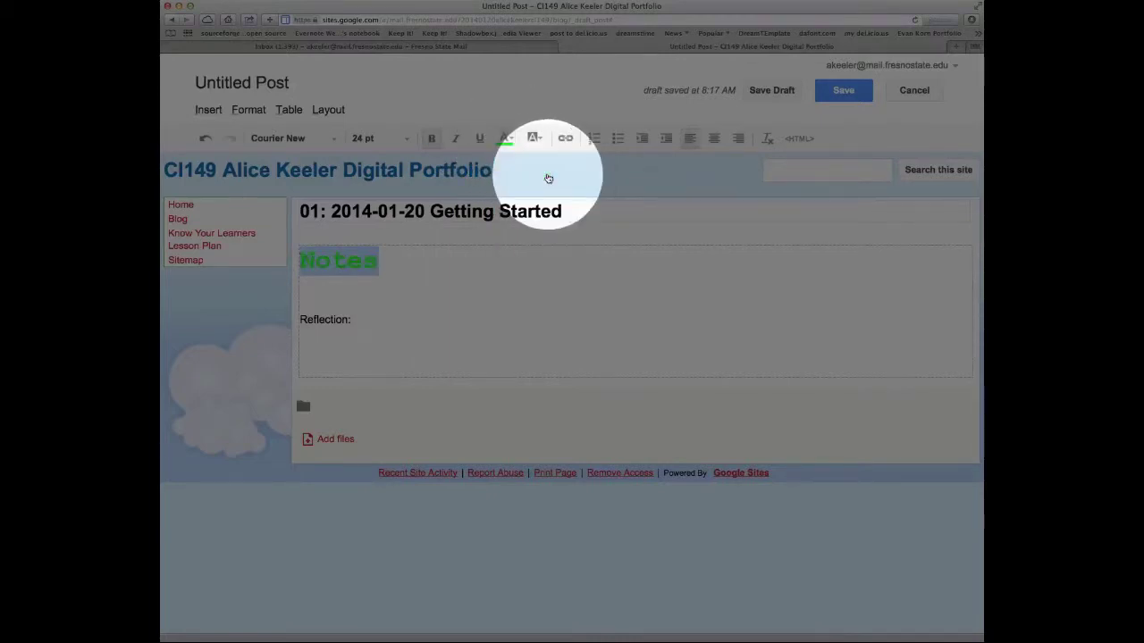
{"action": "left_click", "coordinate": [367, 277]}
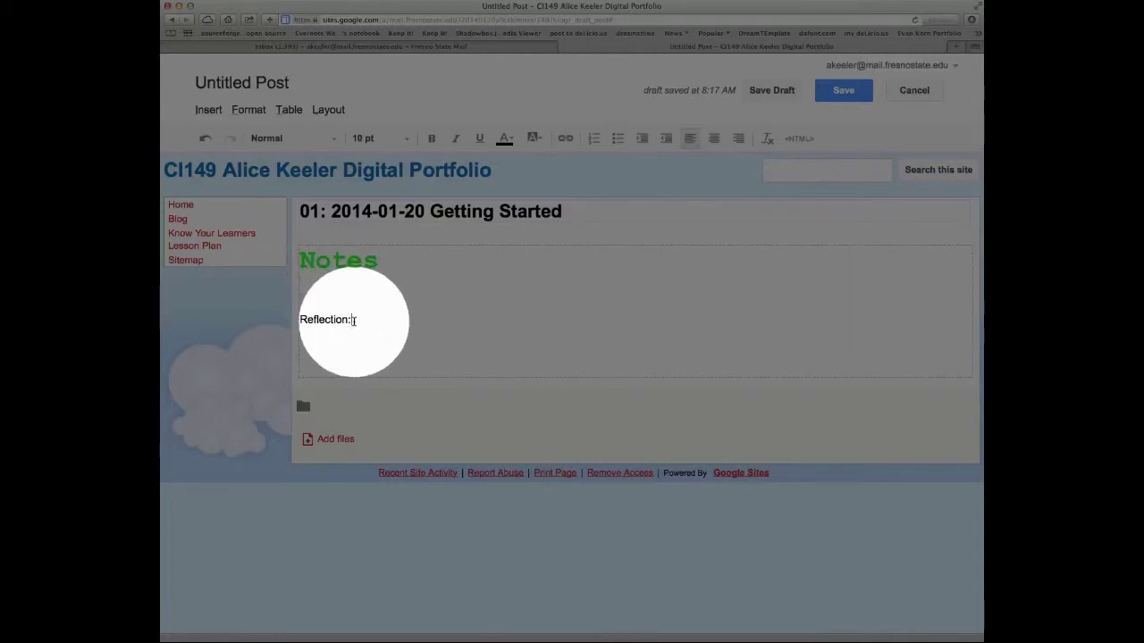
Make the Reflection: heading magenta, 24 pt and underlined
{"action": "left_click_drag", "start_coordinate": [352, 321], "coordinate": [298, 322]}
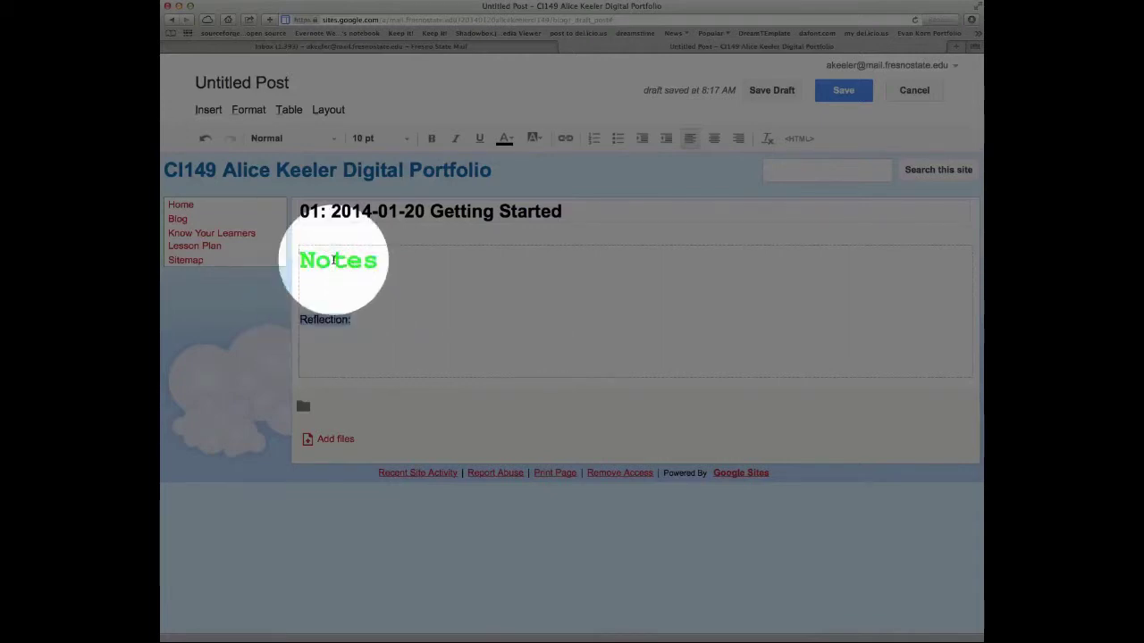
{"action": "left_click", "coordinate": [501, 140]}
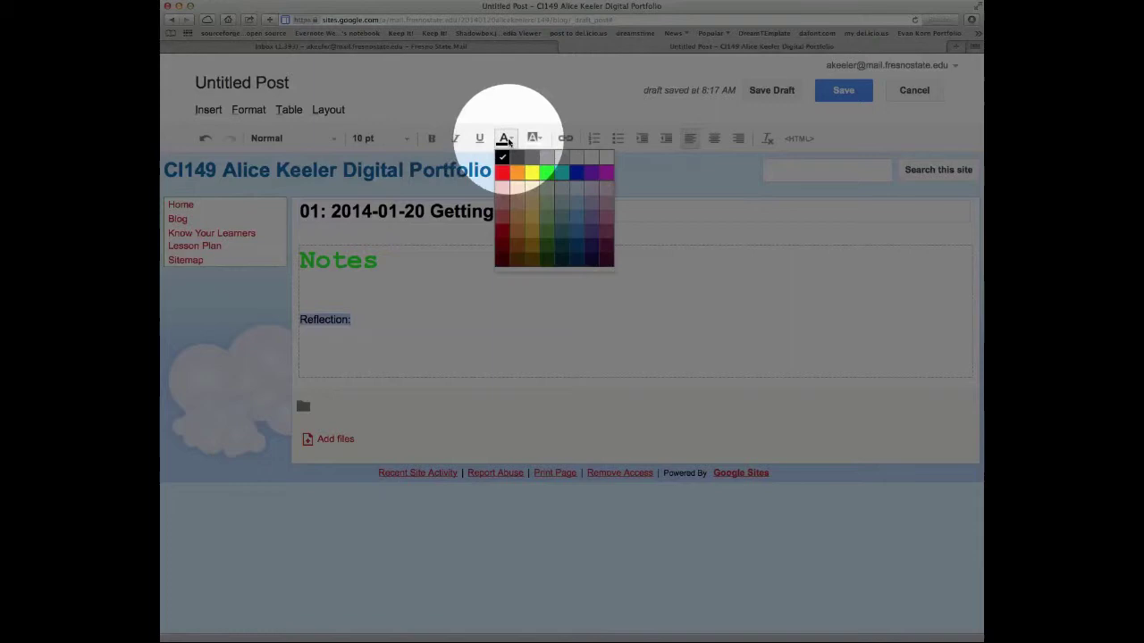
{"action": "left_click", "coordinate": [606, 175]}
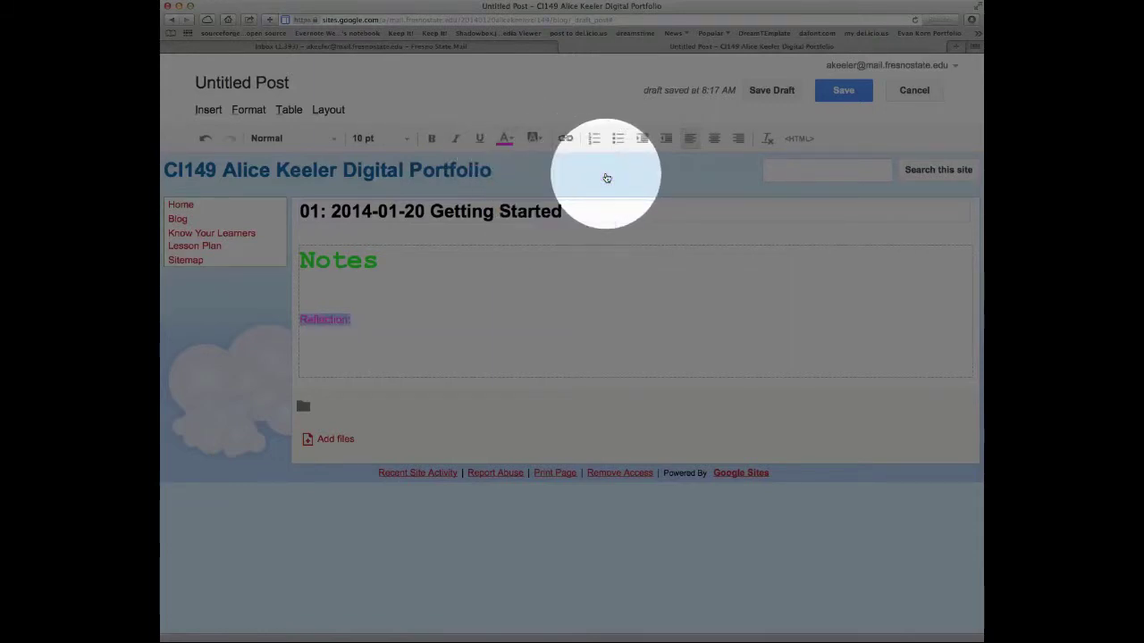
{"action": "left_click", "coordinate": [394, 140]}
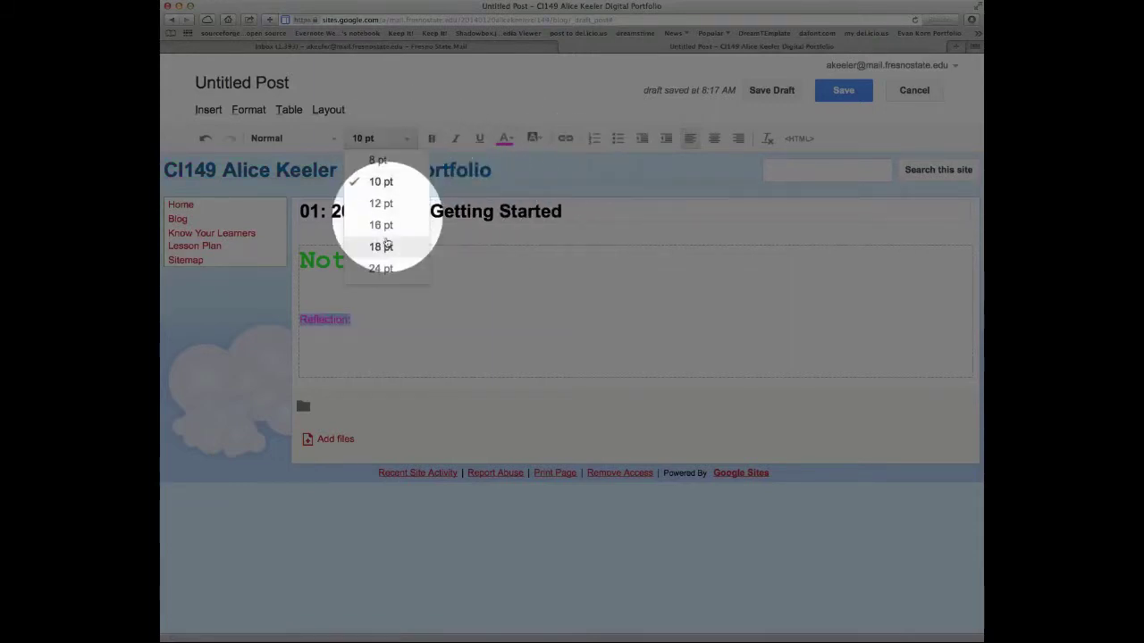
{"action": "left_click", "coordinate": [381, 268]}
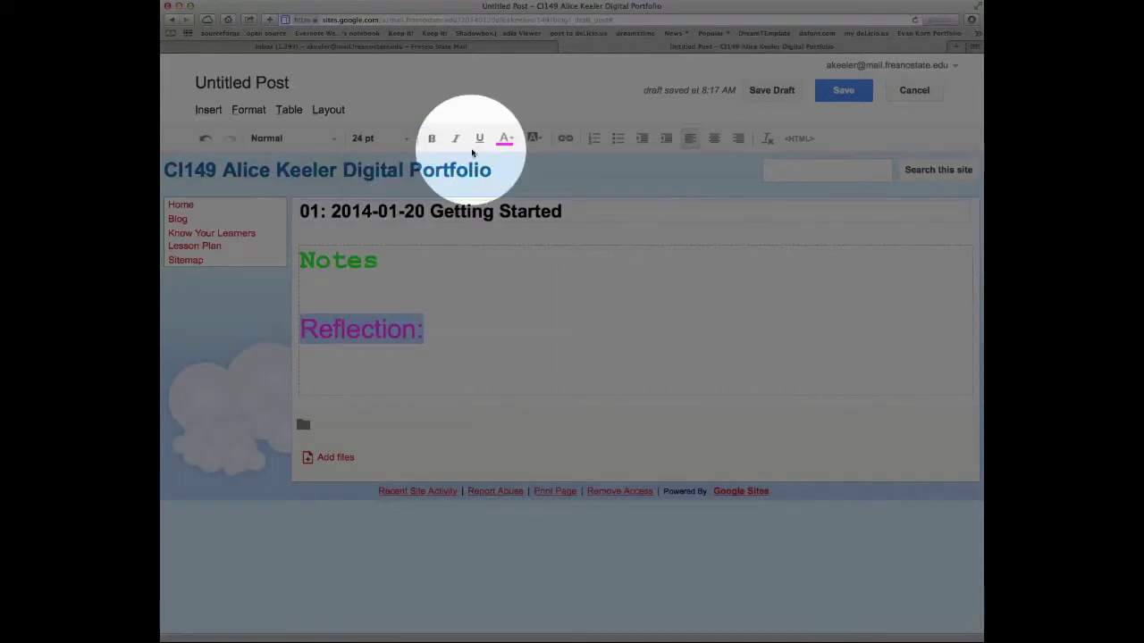
{"action": "left_click", "coordinate": [479, 138]}
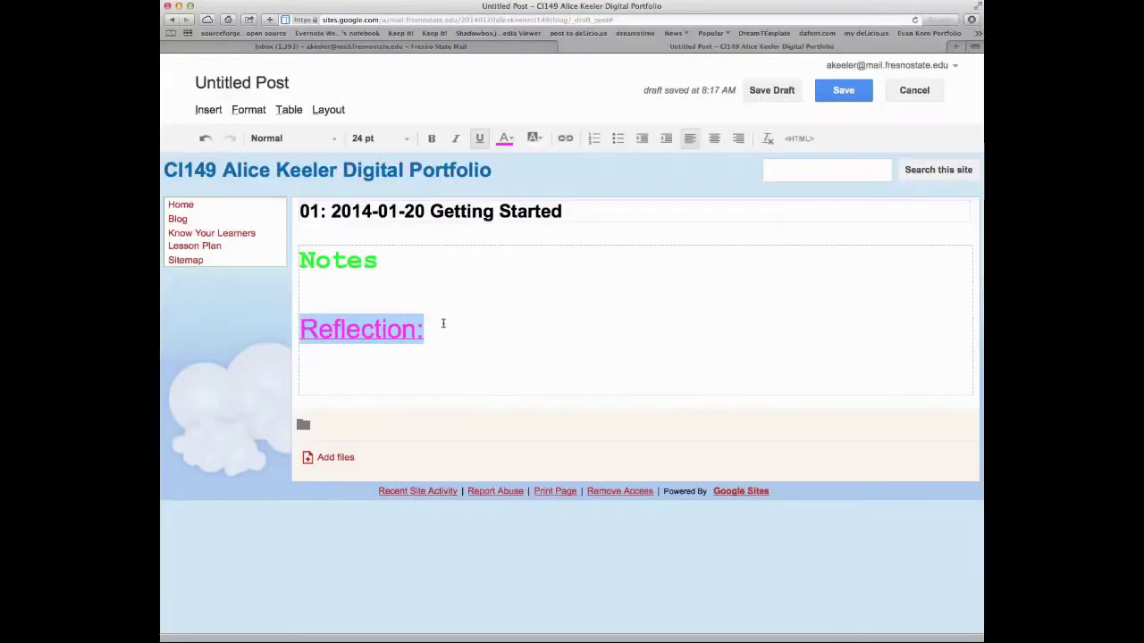
{"action": "left_click", "coordinate": [447, 346]}
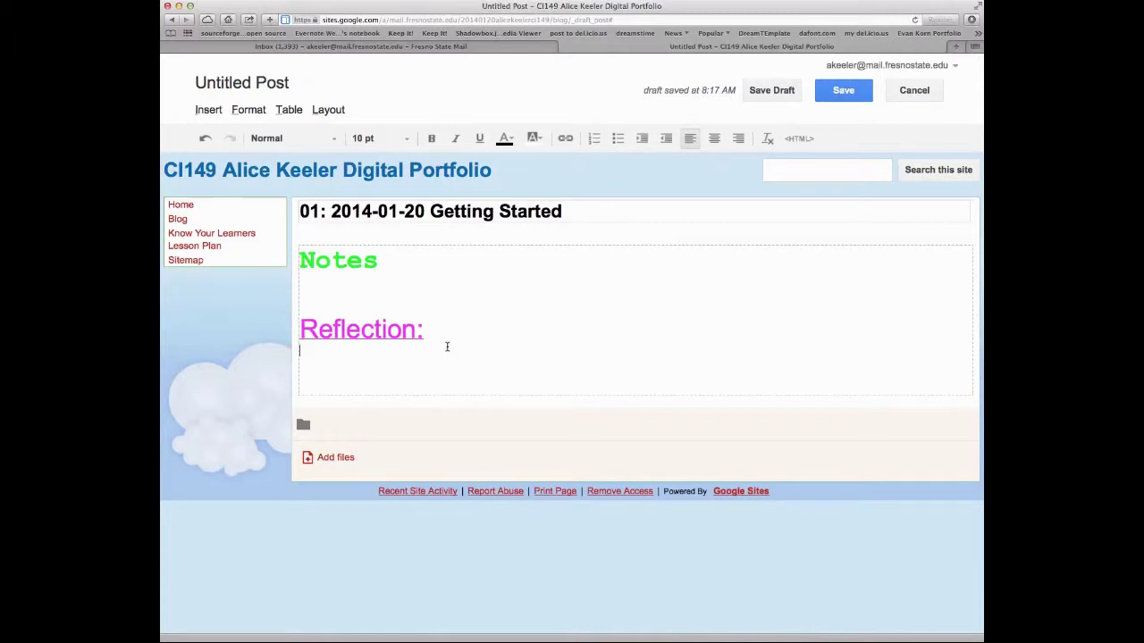
Under Reflection:, write 'Please type your reflection DIRECTLY on the blog post page and NOT include the reflec…'
{"action": "left_click_drag", "start_coordinate": [308, 282], "coordinate": [338, 290]}
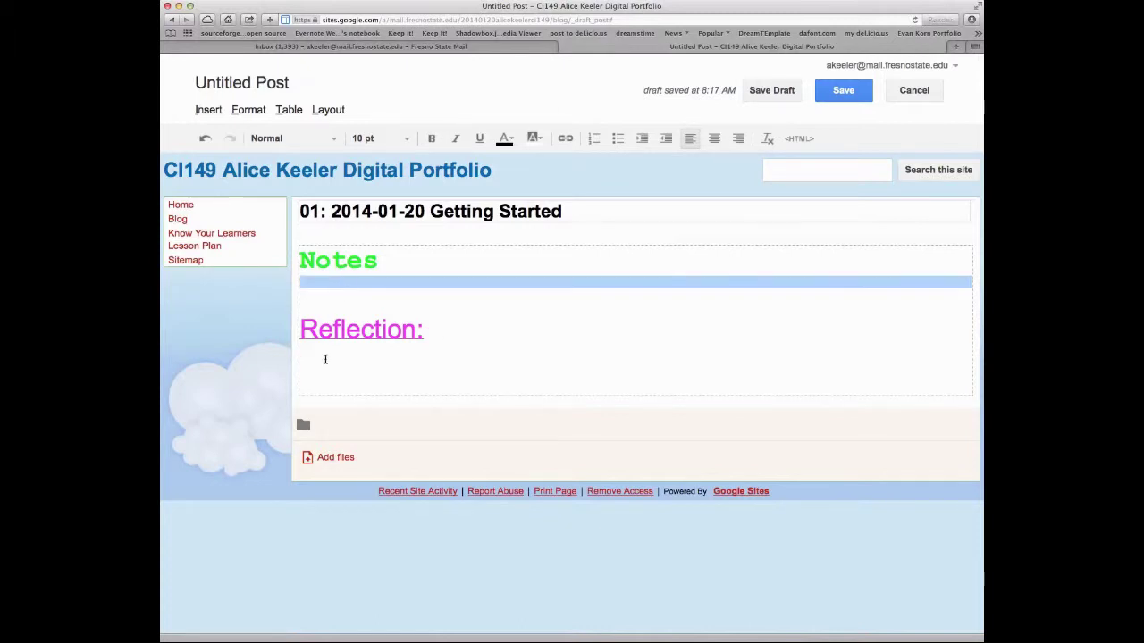
{"action": "left_click_drag", "start_coordinate": [325, 359], "coordinate": [334, 373]}
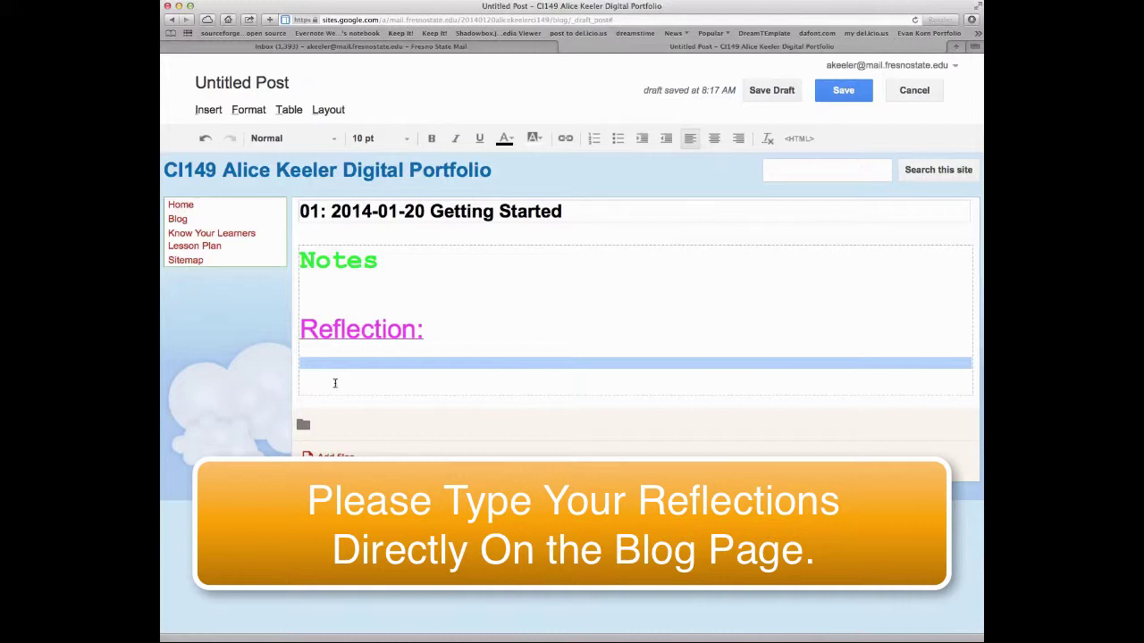
{"action": "left_click", "coordinate": [329, 367]}
{"action": "type", "text": "Please t"}
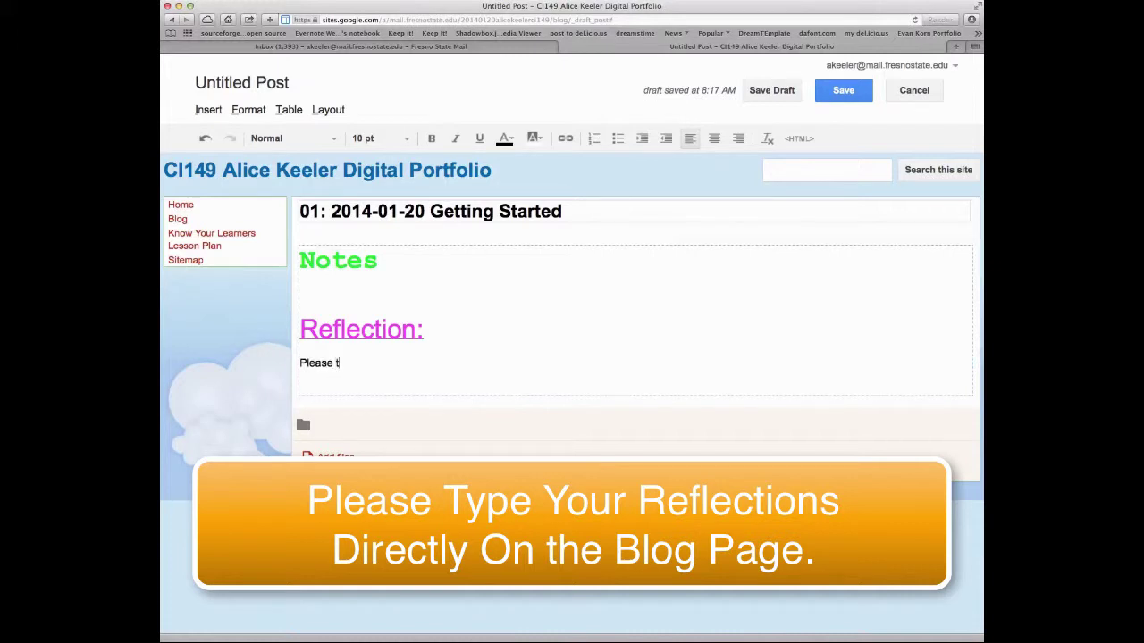
{"action": "type", "text": "ype your reflection DIRECTLY on the b"}
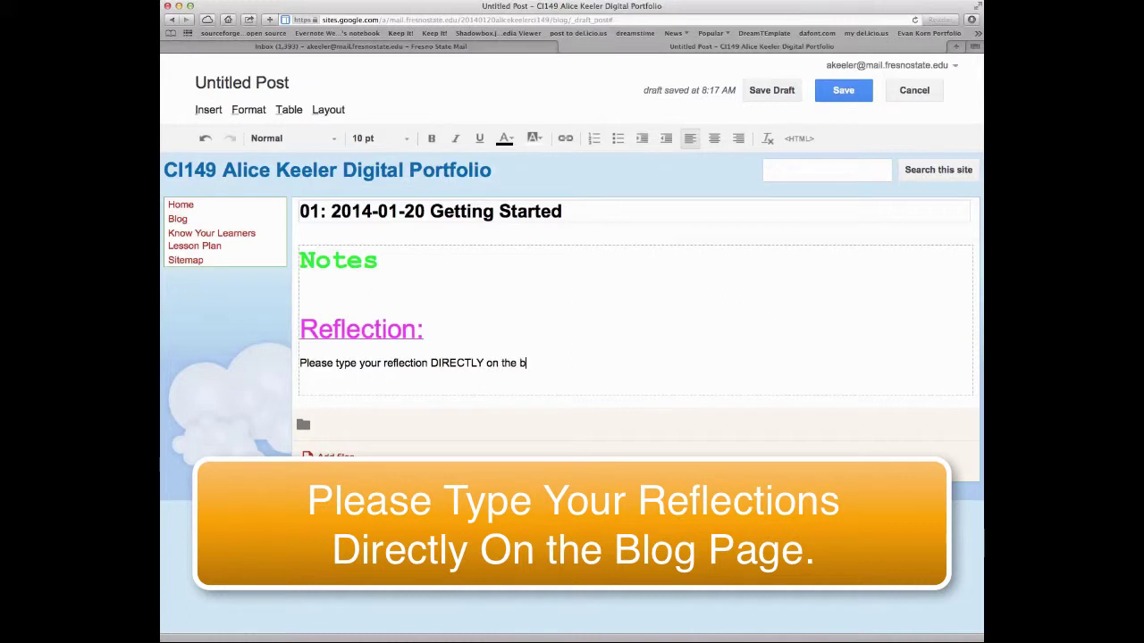
{"action": "type", "text": "log post page and NOT include"}
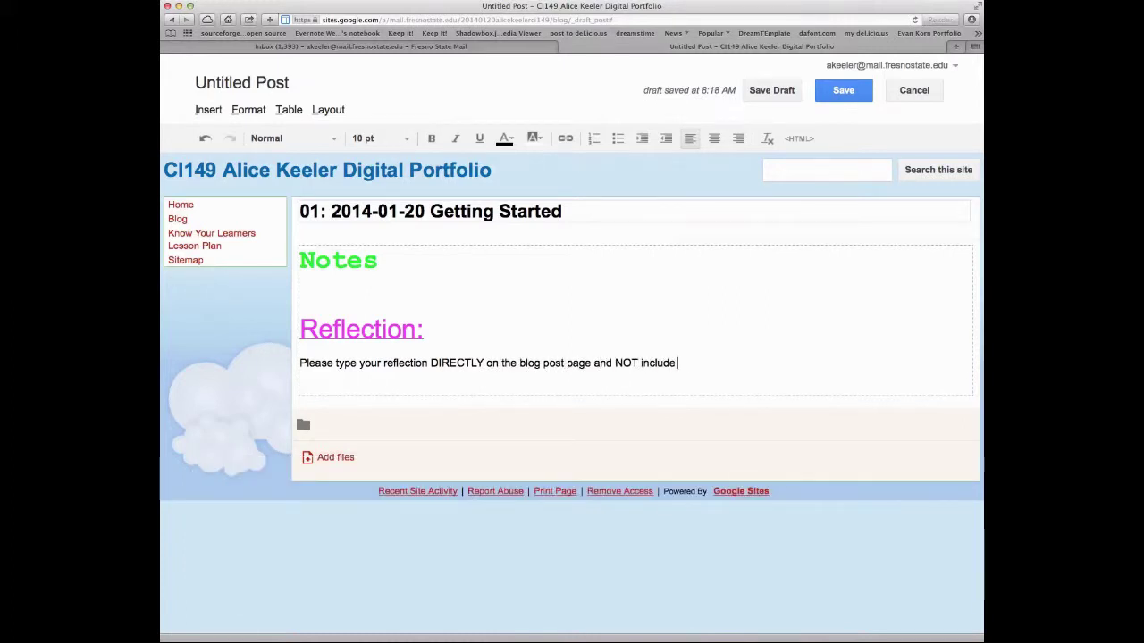
{"action": "type", "text": " the reflection in you"}
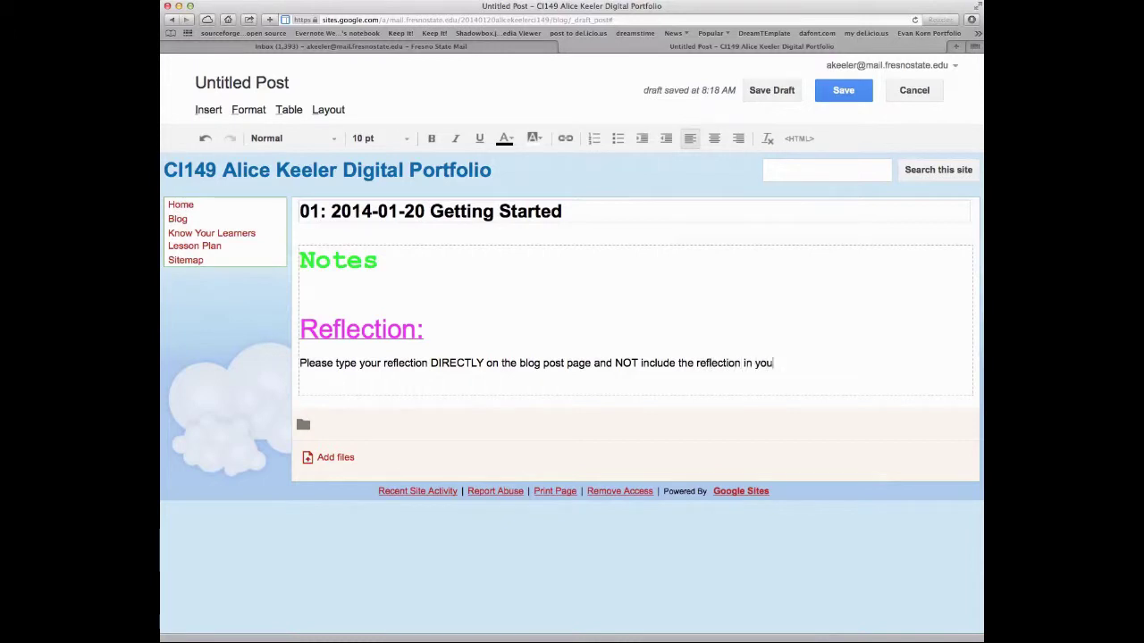
{"action": "type", "text": "r notes."}
Add a line about students using a Google Doc for notes and EMBEDDING them in the portfolio notes section
{"action": "key", "text": "Return"}
{"action": "type", "text": "Som"}
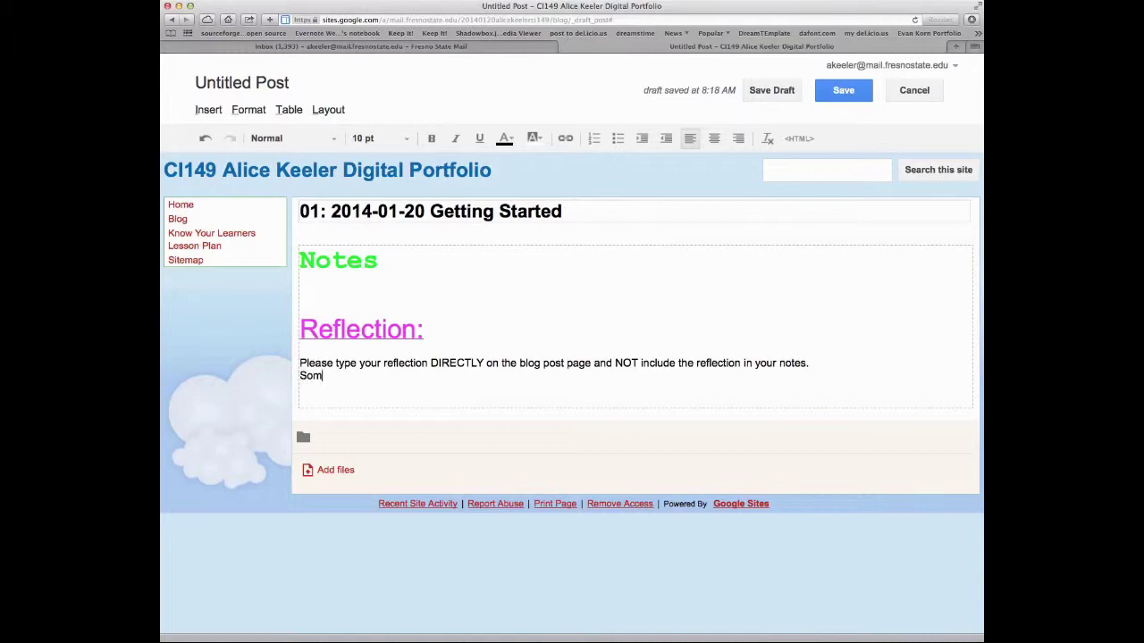
{"action": "type", "text": "e students choose to"}
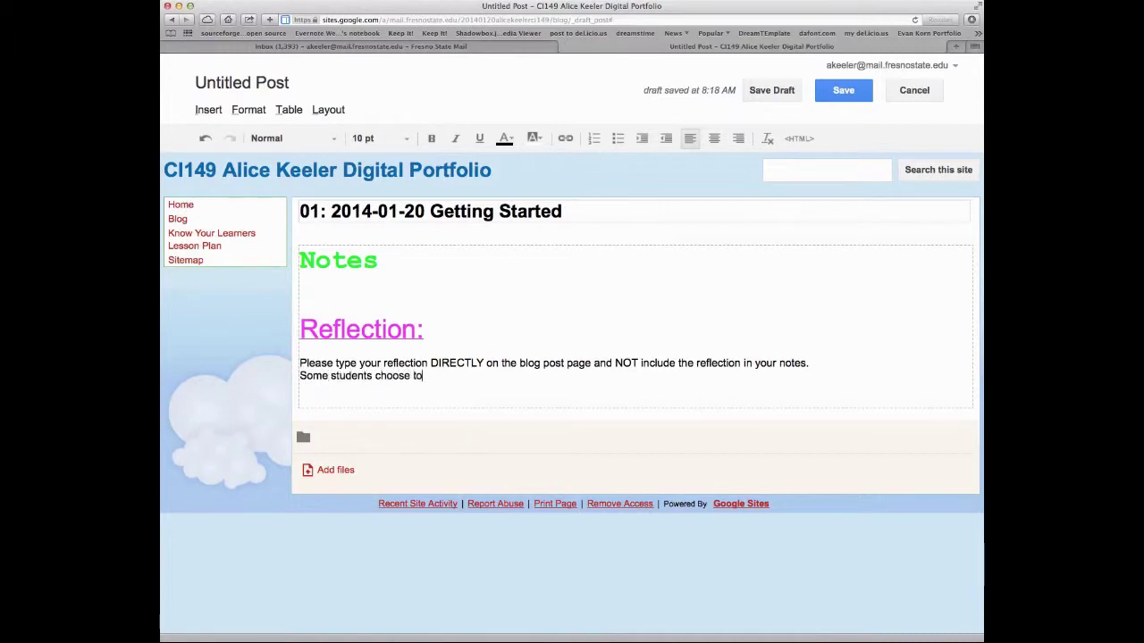
{"action": "type", "text": " use a Google Doc to take their"}
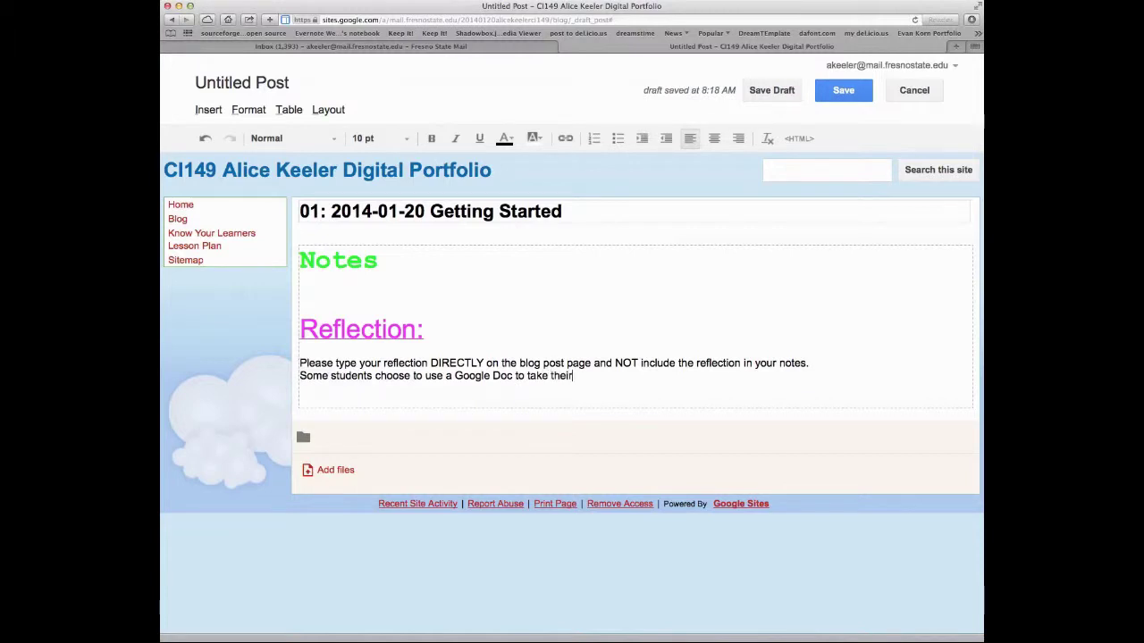
{"action": "type", "text": " notes on a and"}
{"action": "key", "text": "BackSpace"}
{"action": "key", "text": "BackSpace"}
{"action": "key", "text": "BackSpace"}
{"action": "key", "text": "BackSpace"}
{"action": "key", "text": "BackSpace"}
{"action": "key", "text": "BackSpace"}
{"action": "type", "text": "and then EMBED the notes"}
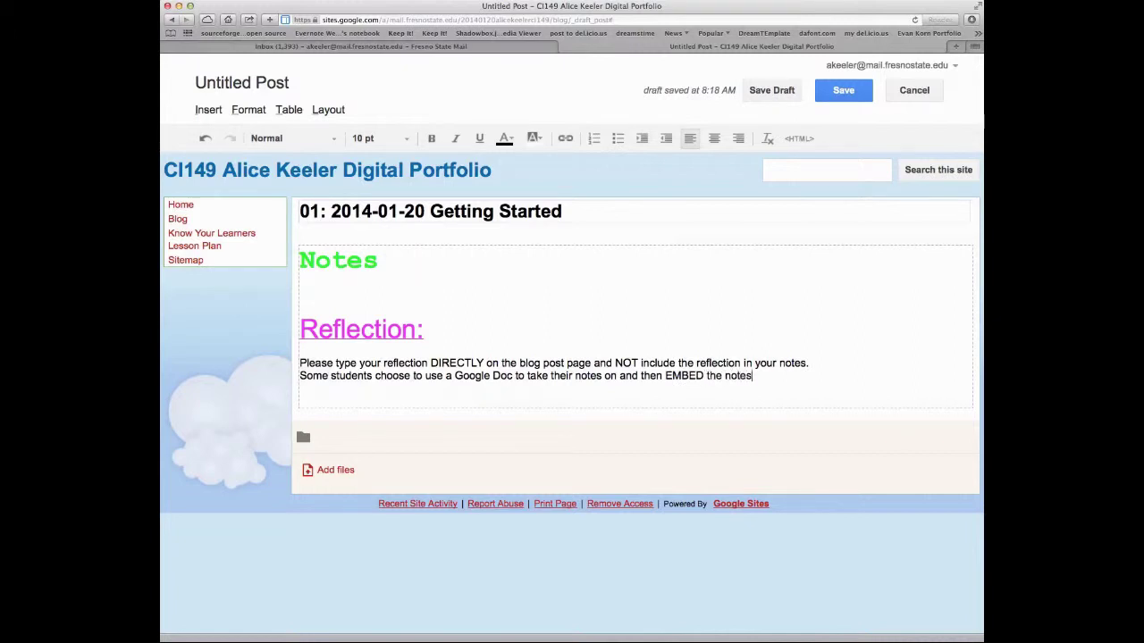
{"action": "type", "text": " into the digital porto"}
{"action": "key", "text": "BackSpace"}
{"action": "type", "text": "foi"}
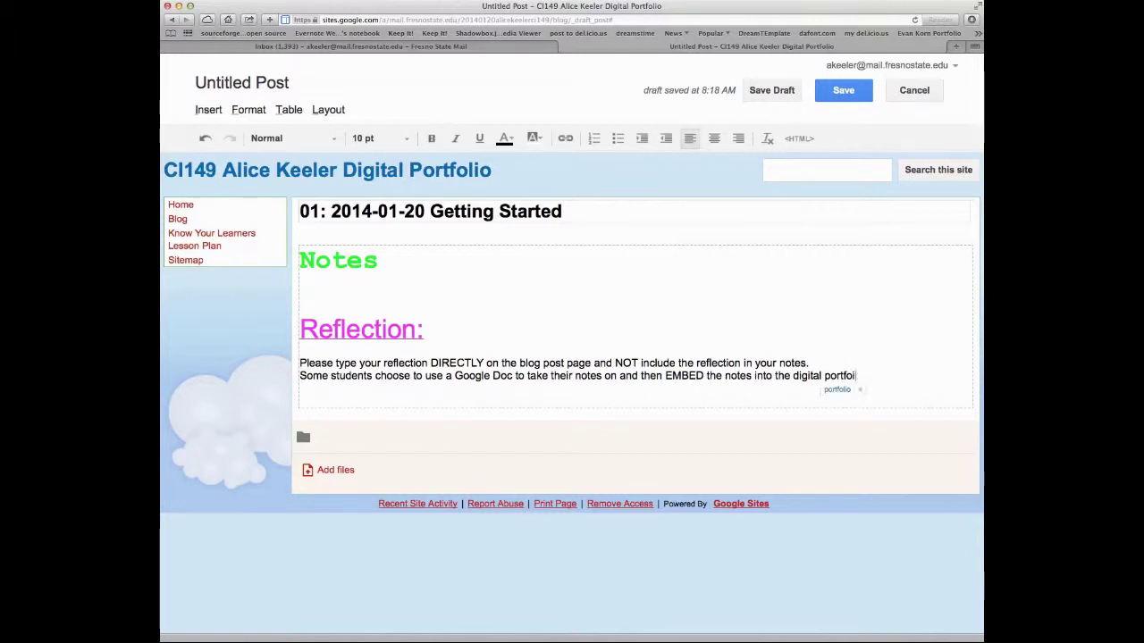
{"action": "key", "text": "BackSpace"}
{"action": "type", "text": "lio notes section."}
Add the line 'This is a good idea, but I would like the reflection directly on the page please!'
{"action": "key", "text": "Return"}
{"action": "type", "text": "This is "}
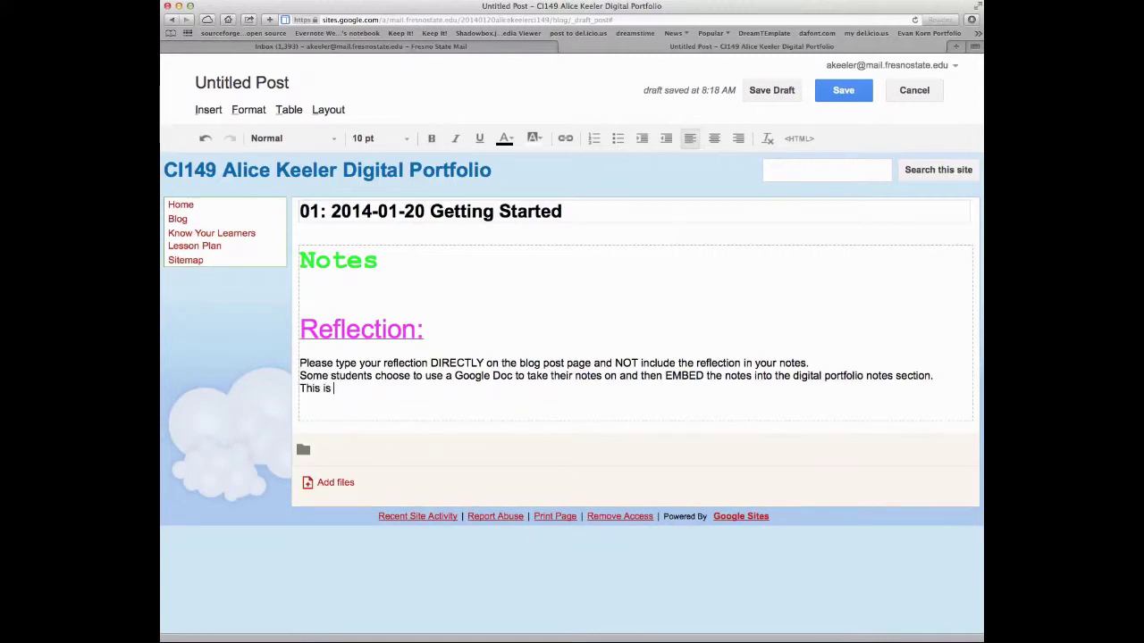
{"action": "type", "text": "a goo"}
{"action": "type", "text": "ea, but I would like the re"}
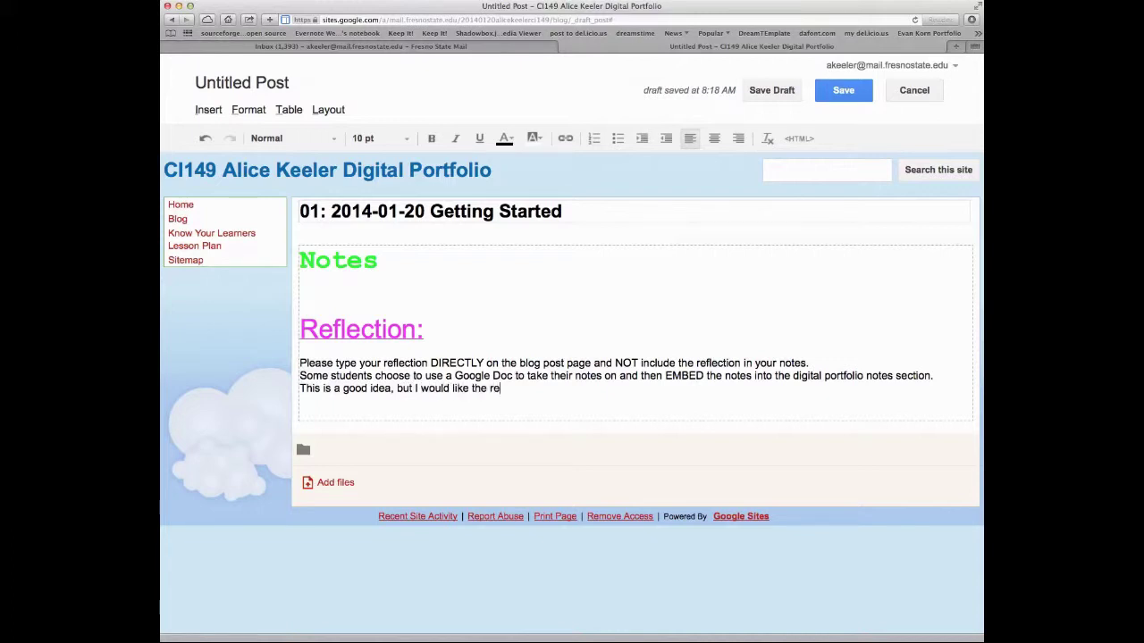
{"action": "type", "text": "flection directly on th ep"}
{"action": "key", "text": "BackSpace"}
{"action": "key", "text": "BackSpace"}
{"action": "key", "text": "BackSpace"}
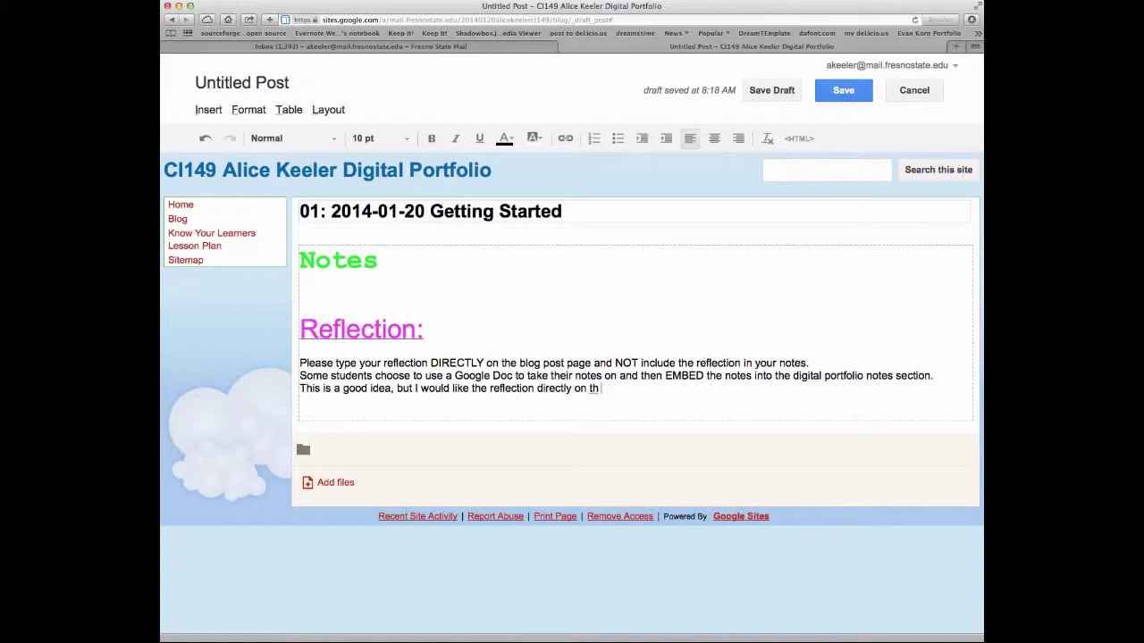
{"action": "type", "text": "e page please!"}
Start a bulleted list under Notes with 'Notes, what did we do that day?'
{"action": "left_click", "coordinate": [326, 282]}
{"action": "key", "text": "Return"}
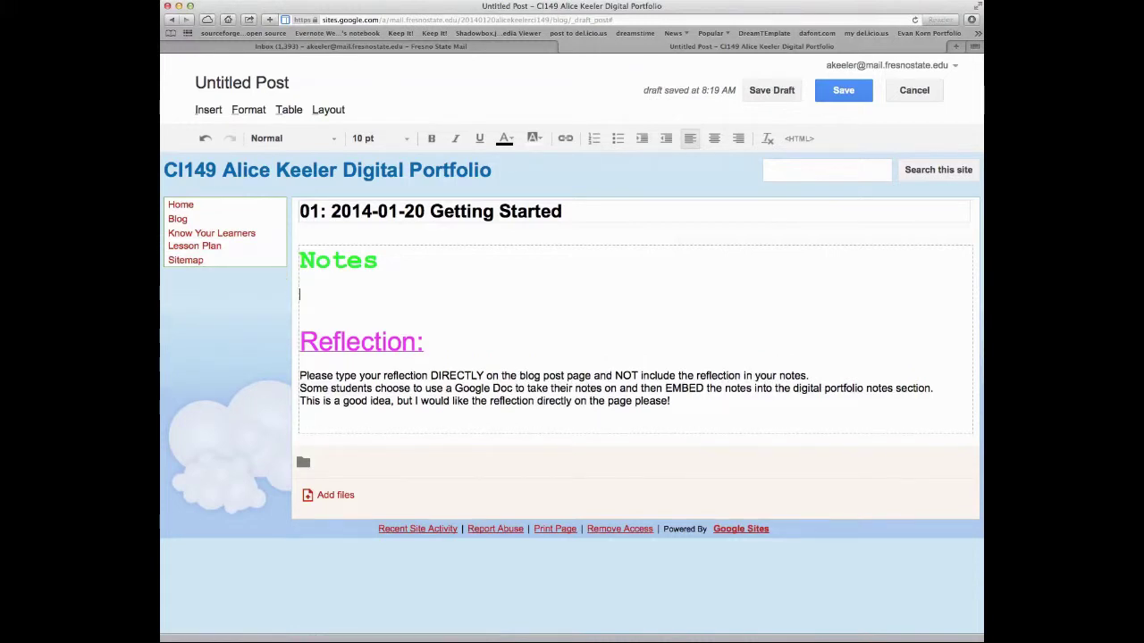
{"action": "left_click", "coordinate": [618, 139]}
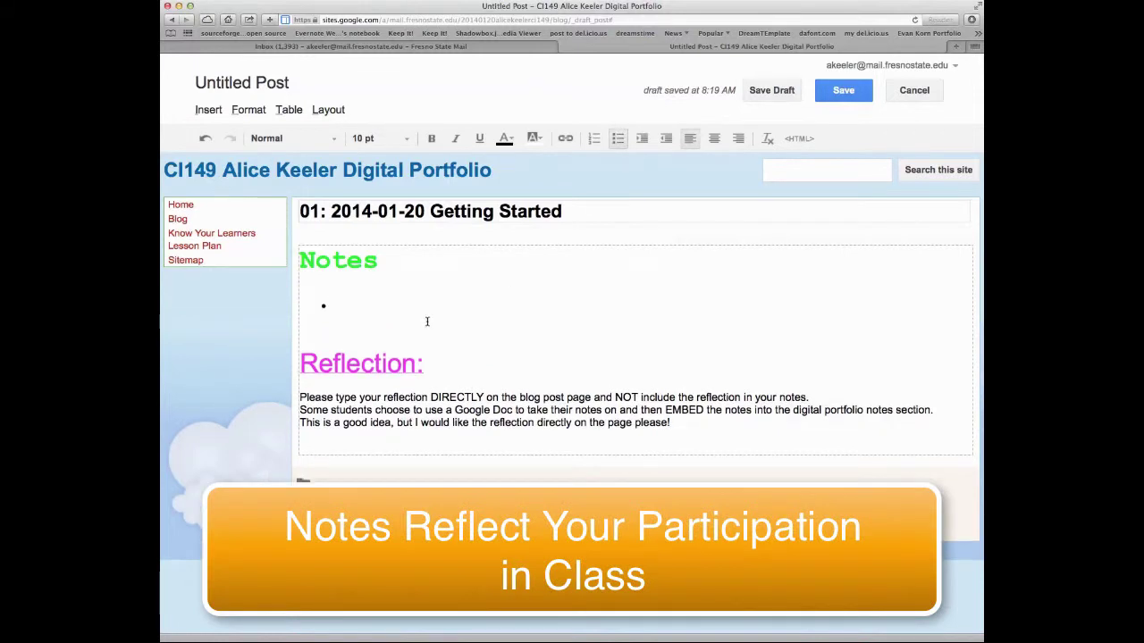
{"action": "type", "text": "Notes, what did we do that day?"}
Add the bullet 'Evidence of participation - class is 3 hours, should be 3 hours worth of work'
{"action": "key", "text": "Return"}
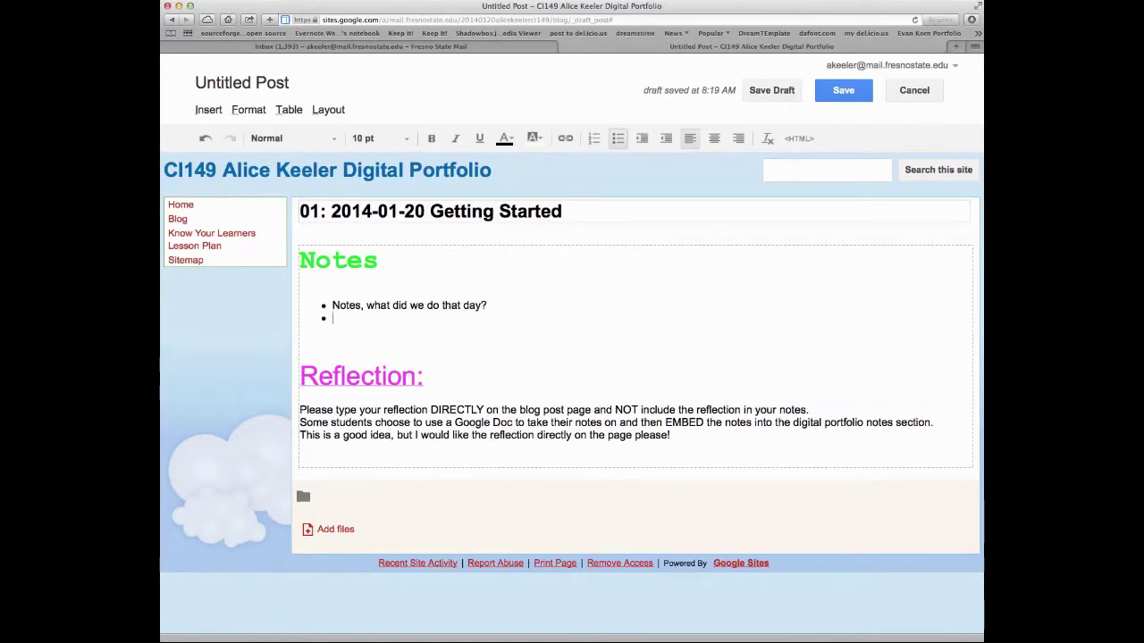
{"action": "type", "text": "Evidence of participation"}
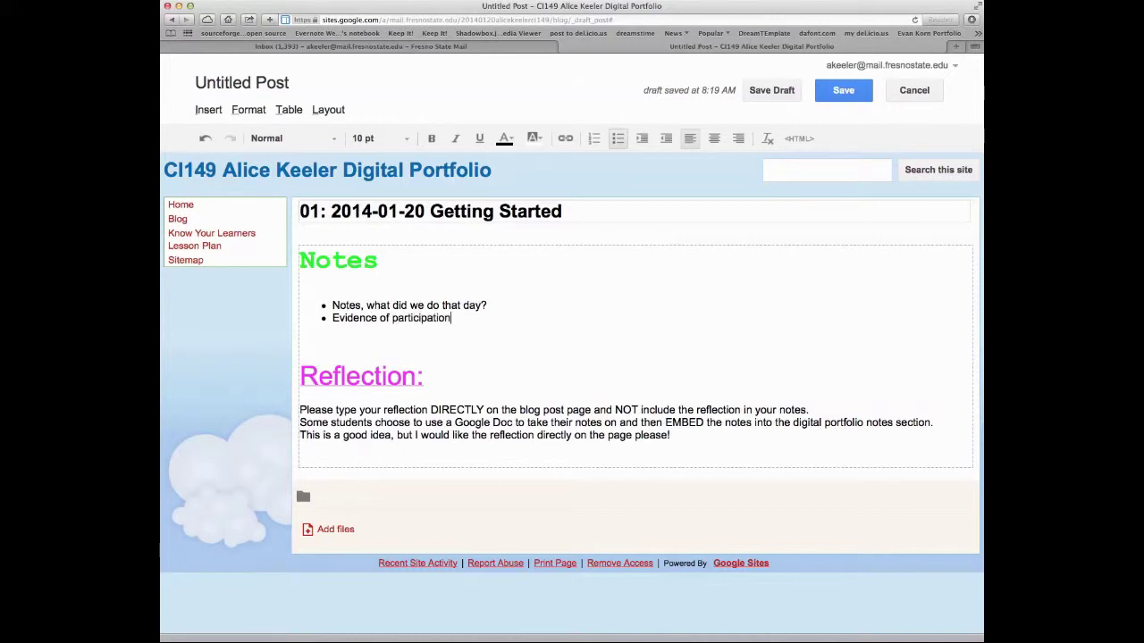
{"action": "type", "text": " - class is 3 hours, hs"}
{"action": "key", "text": "BackSpace"}
{"action": "key", "text": "BackSpace"}
{"action": "type", "text": "should be "}
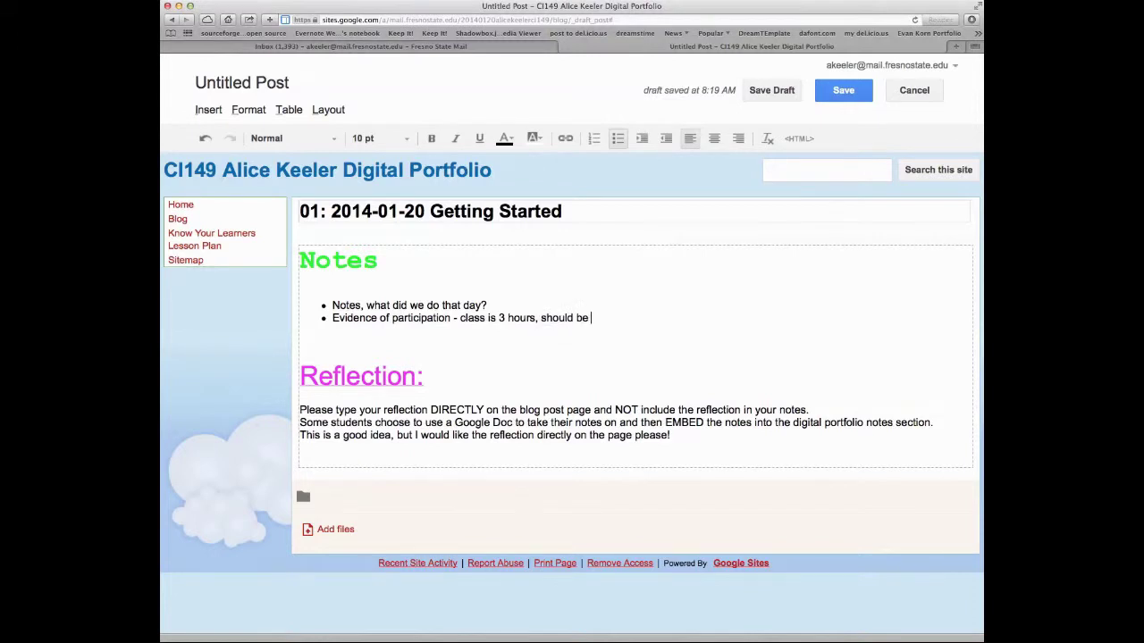
{"action": "type", "text": "3 hours worth of work"}
Add the WORK SAMPLES! bullet about embedding or screenshotting everything, ending 'HERE!!'
{"action": "key", "text": "Return"}
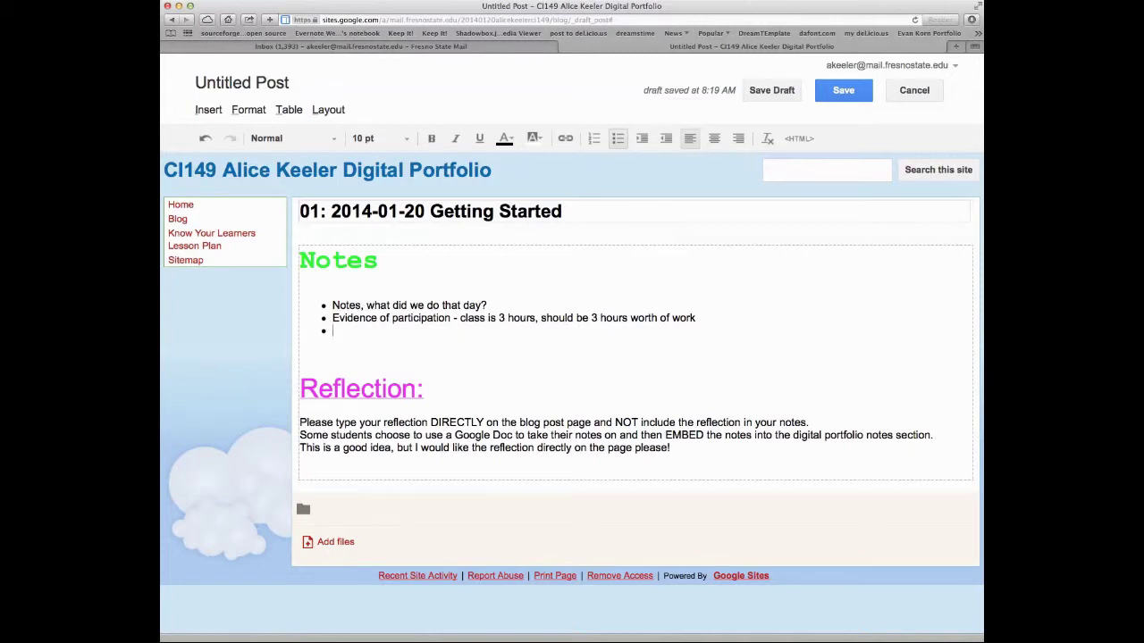
{"action": "type", "text": "WORK SAMPLES! Anyth"}
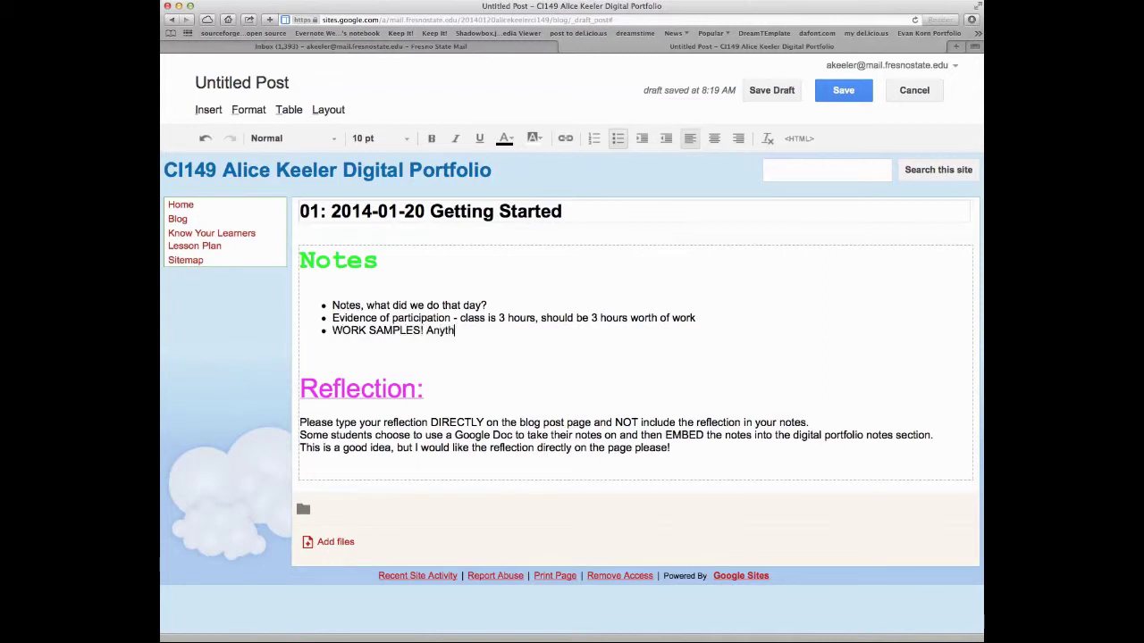
{"action": "type", "text": "ing we do, needs to be embedded or"}
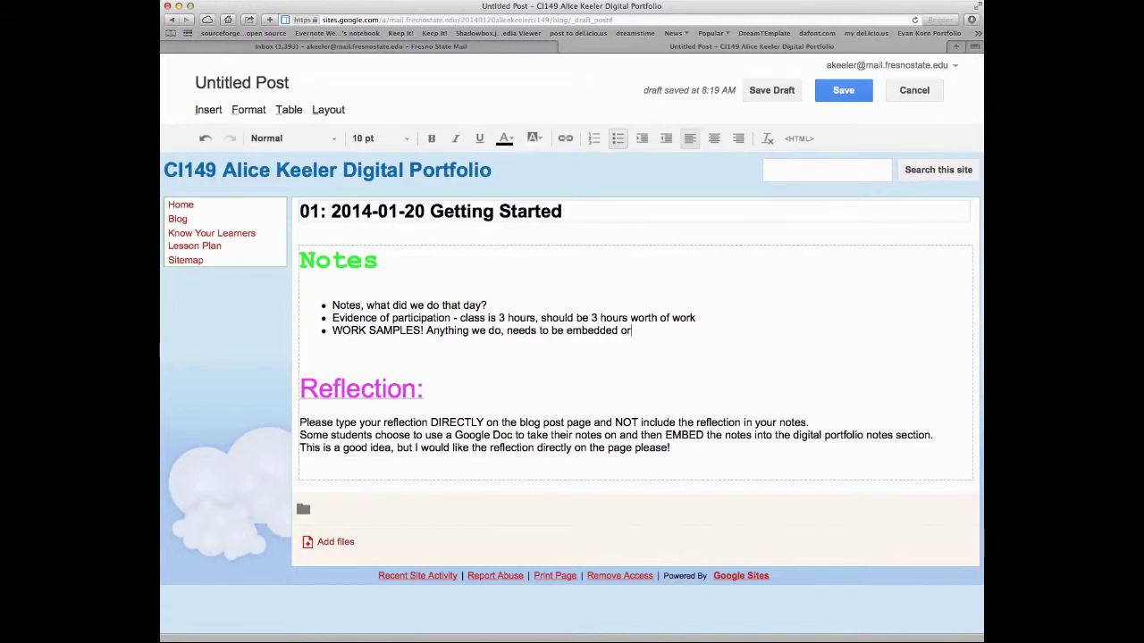
{"action": "type", "text": " screen shot and placed on the pa"}
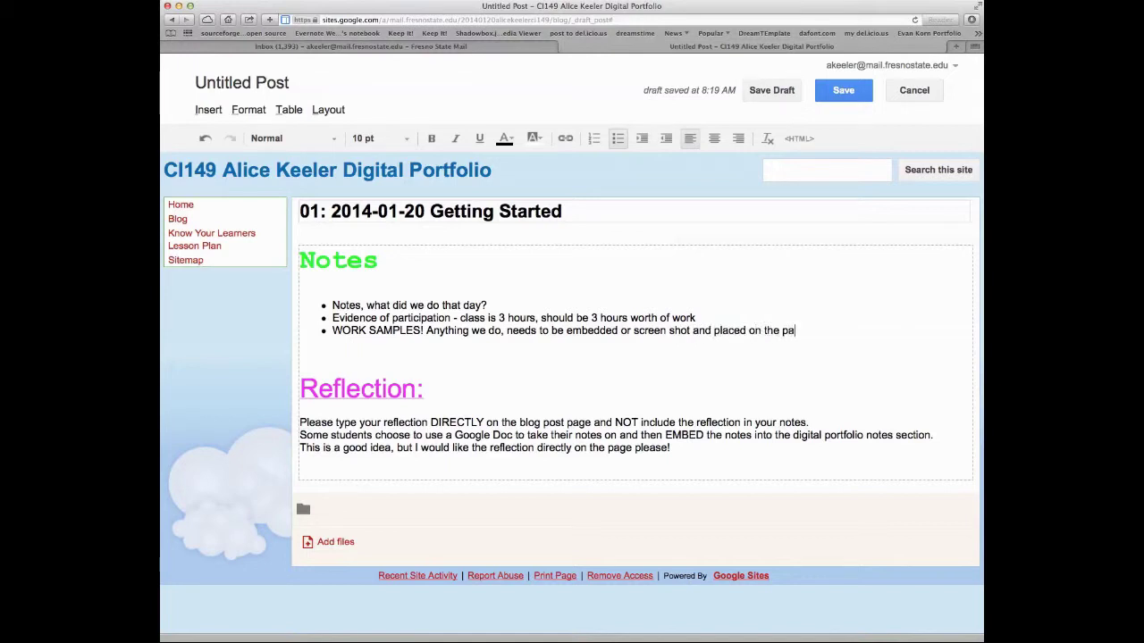
{"action": "type", "text": "ge. EVIDENCE MUST BE "}
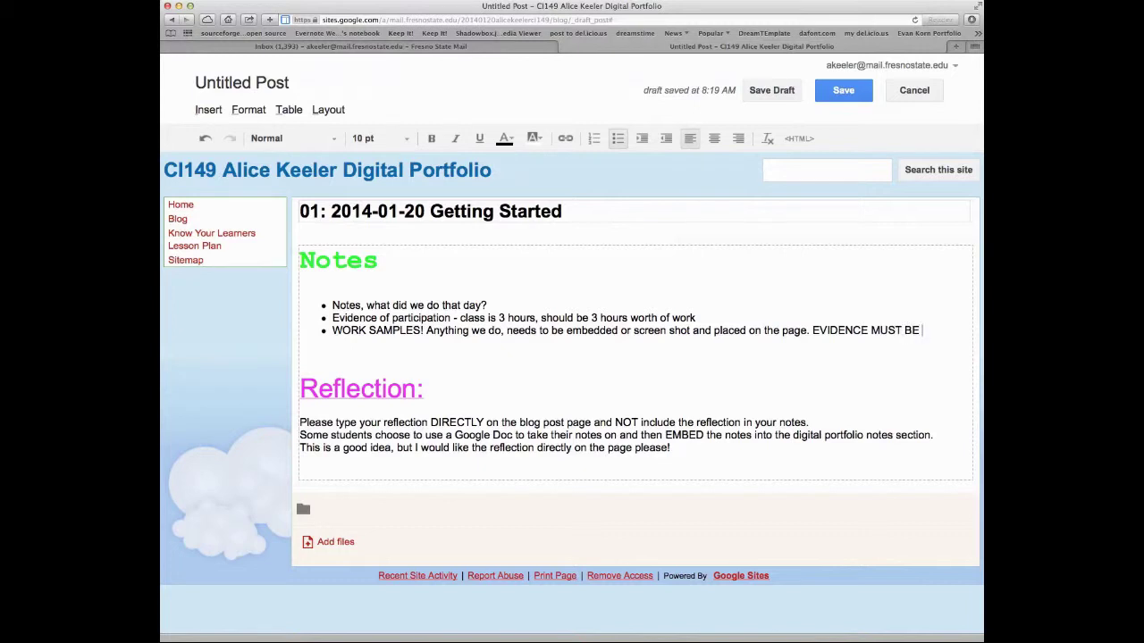
{"action": "type", "text": "SHOWN HERE--->"}
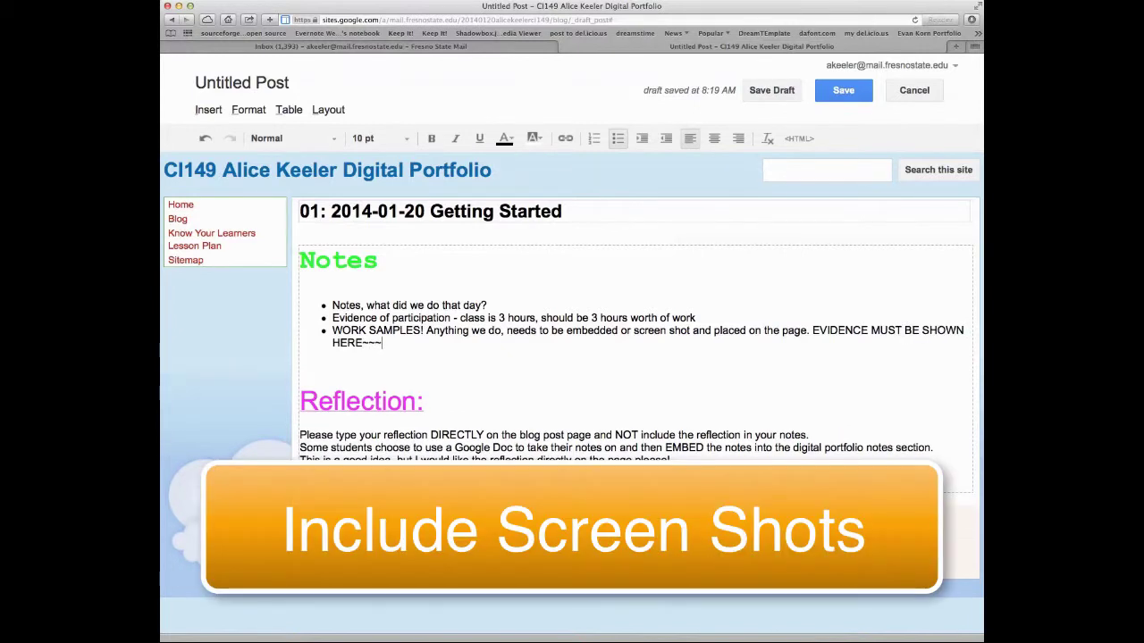
{"action": "key", "text": "BackSpace"}
{"action": "key", "text": "BackSpace"}
{"action": "key", "text": "BackSpace"}
{"action": "key", "text": "BackSpace"}
{"action": "type", "text": "!!"}
Add the bullet 'Screen Shot's screenshot screenshots!'
{"action": "key", "text": "Return"}
{"action": "type", "text": "Scre"}
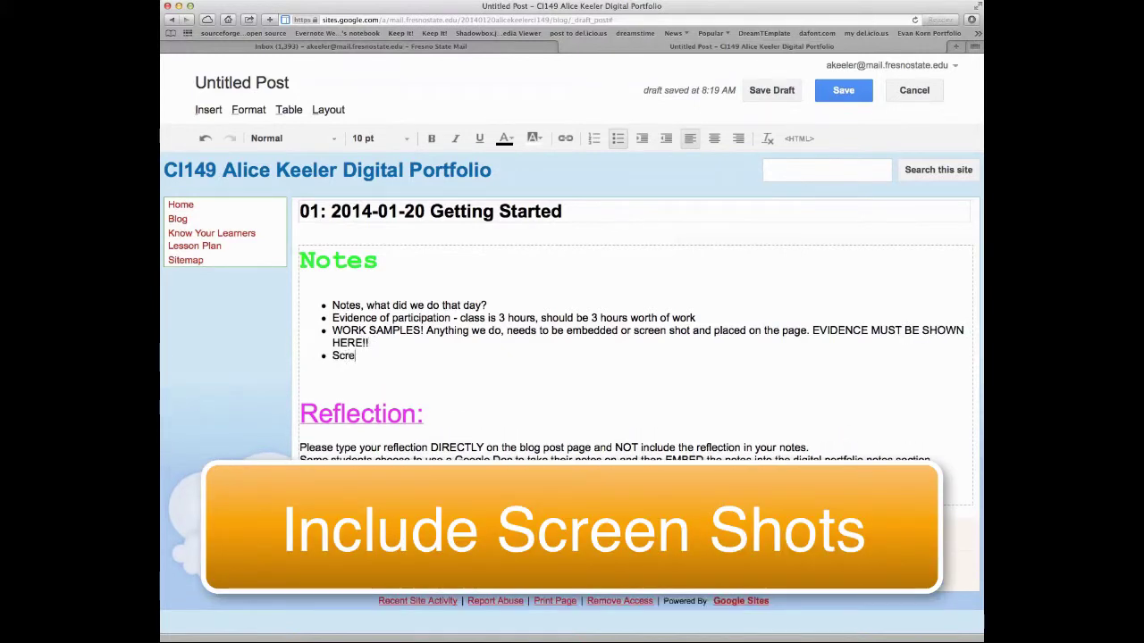
{"action": "type", "text": "en Shots"}
{"action": "key", "text": "BackSpace"}
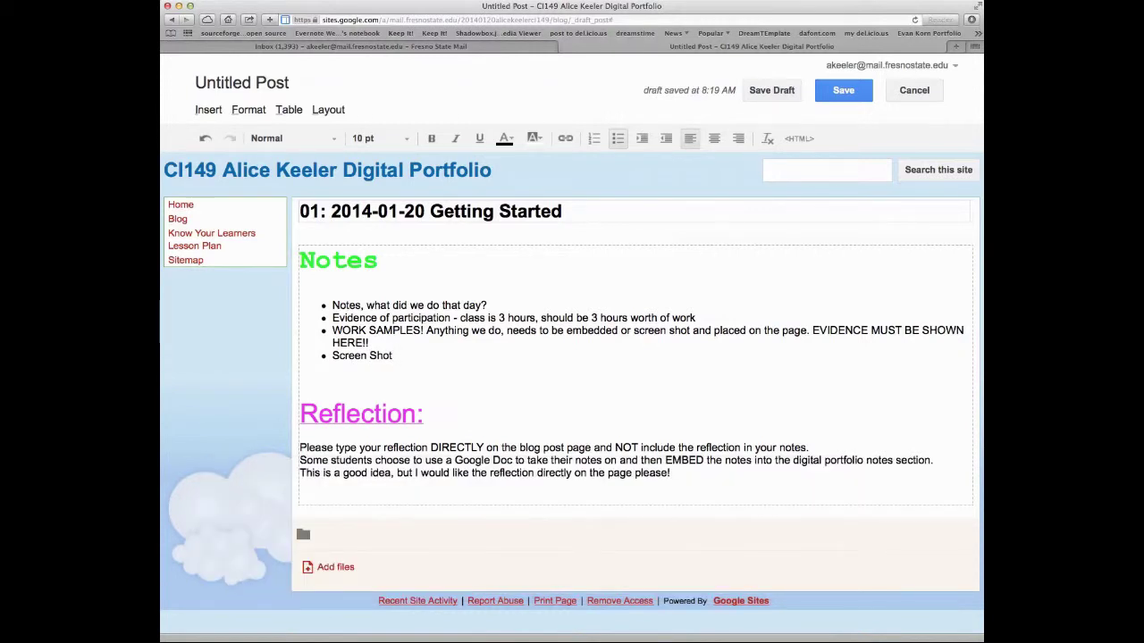
{"action": "type", "text": "'s screenshot screen"}
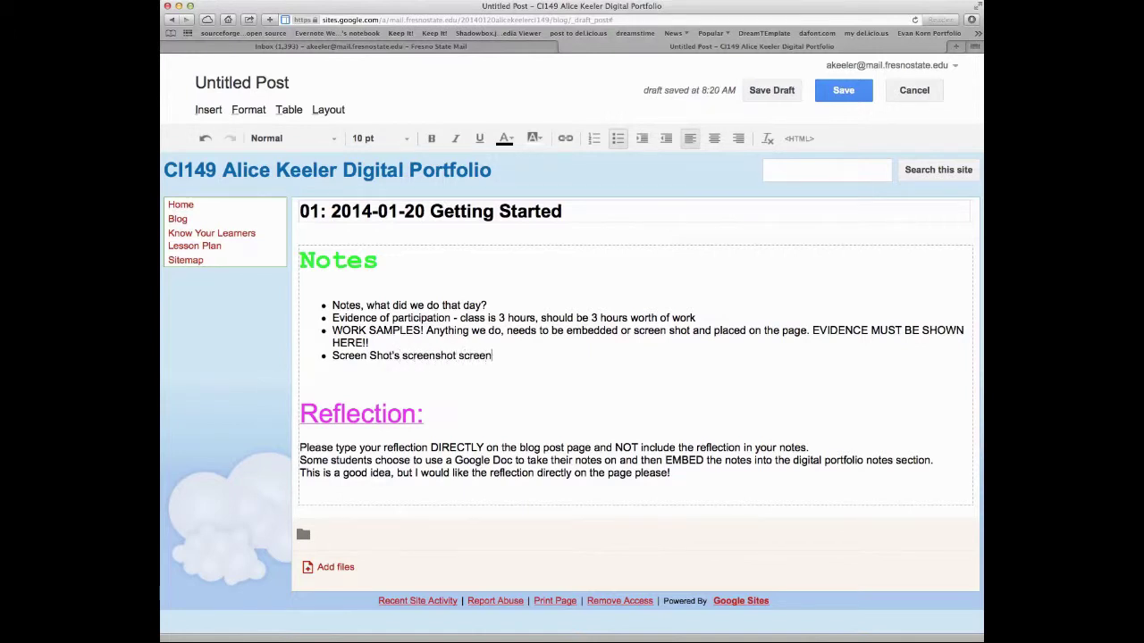
{"action": "type", "text": "shots!"}
Add bullets 'Mini Tutorials.', 'LABEL your screenshots' and 'These are notes so I do not expect complete sentences or for it to be perfect.'
{"action": "key", "text": "Return"}
{"action": "type", "text": "Mini"}
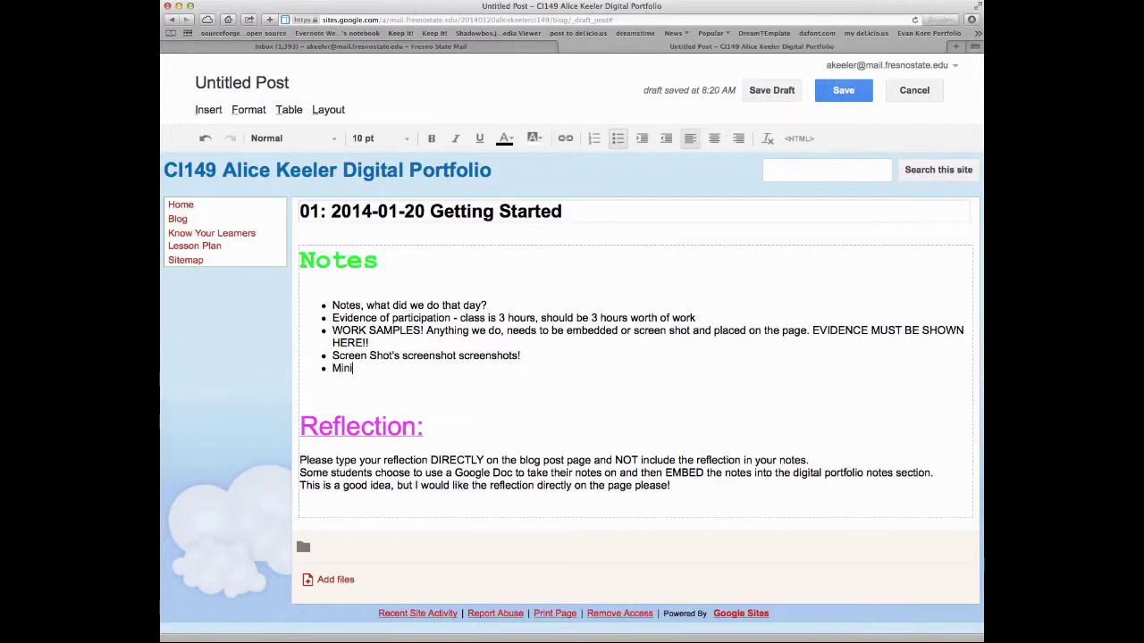
{"action": "type", "text": " Tutorials."}
{"action": "key", "text": "Return"}
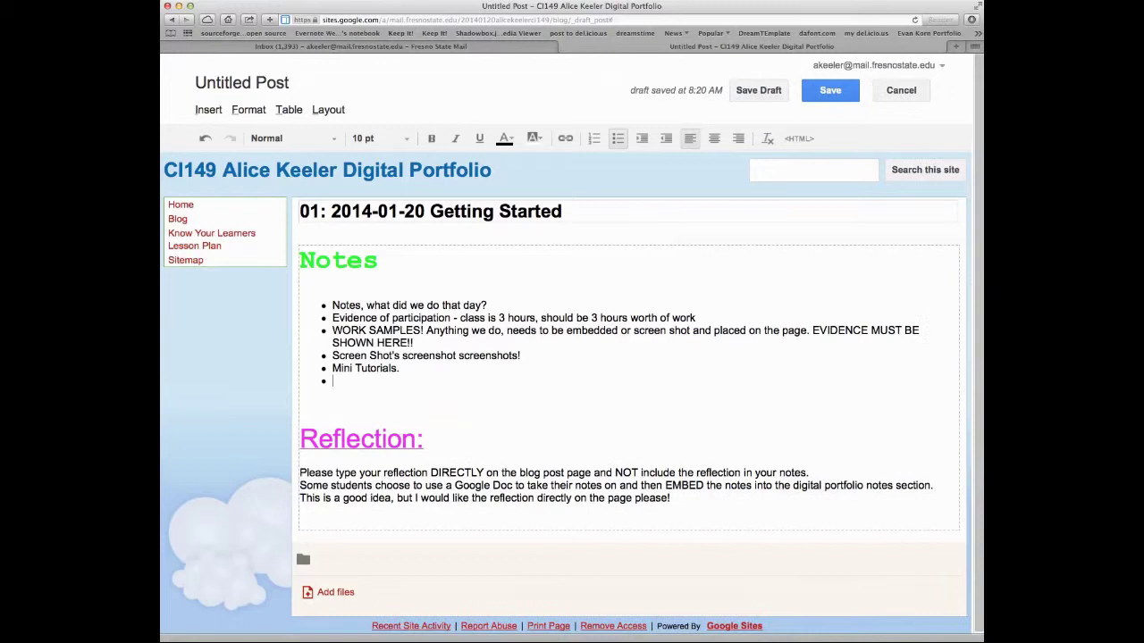
{"action": "type", "text": "LABEL your screenshots."}
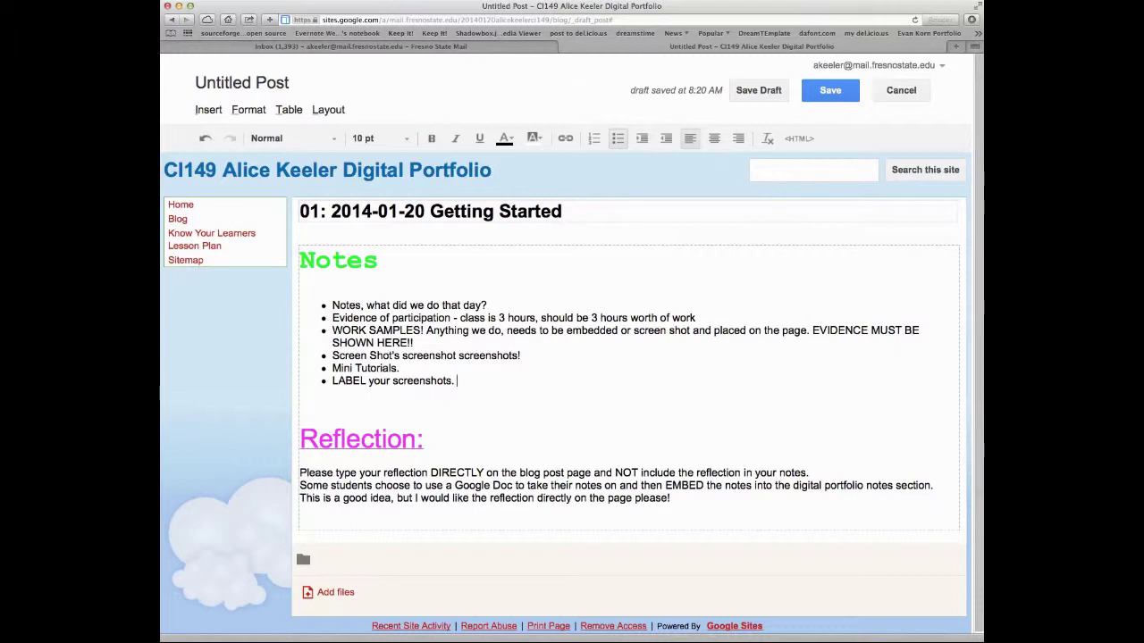
{"action": "key", "text": "Return"}
{"action": "type", "text": "Th"}
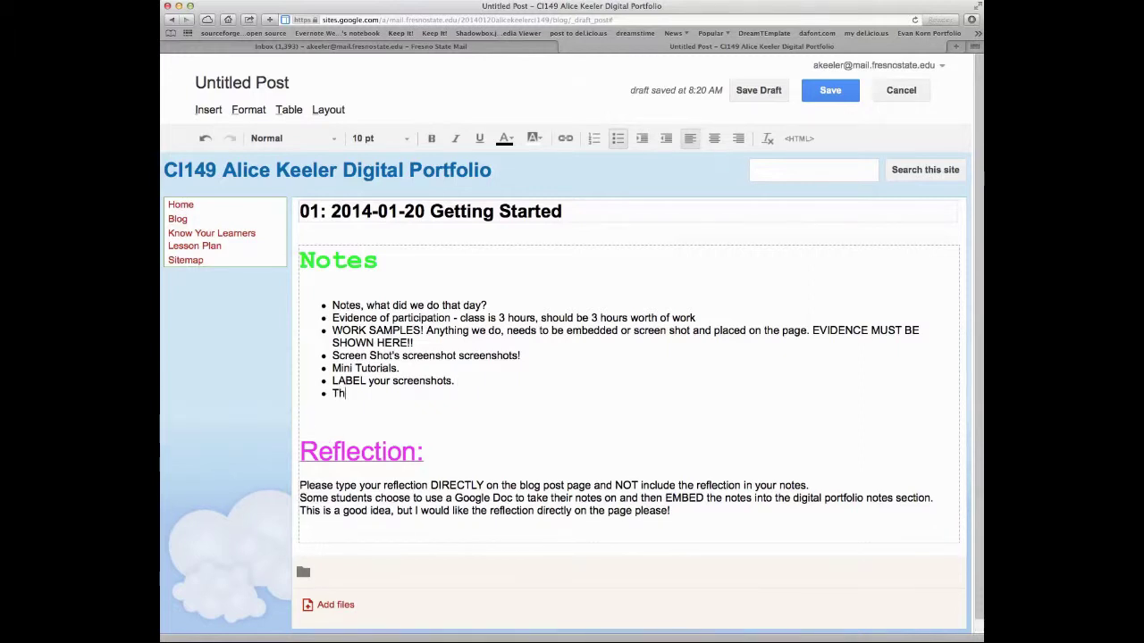
{"action": "type", "text": "ese are notes so I do not expect"}
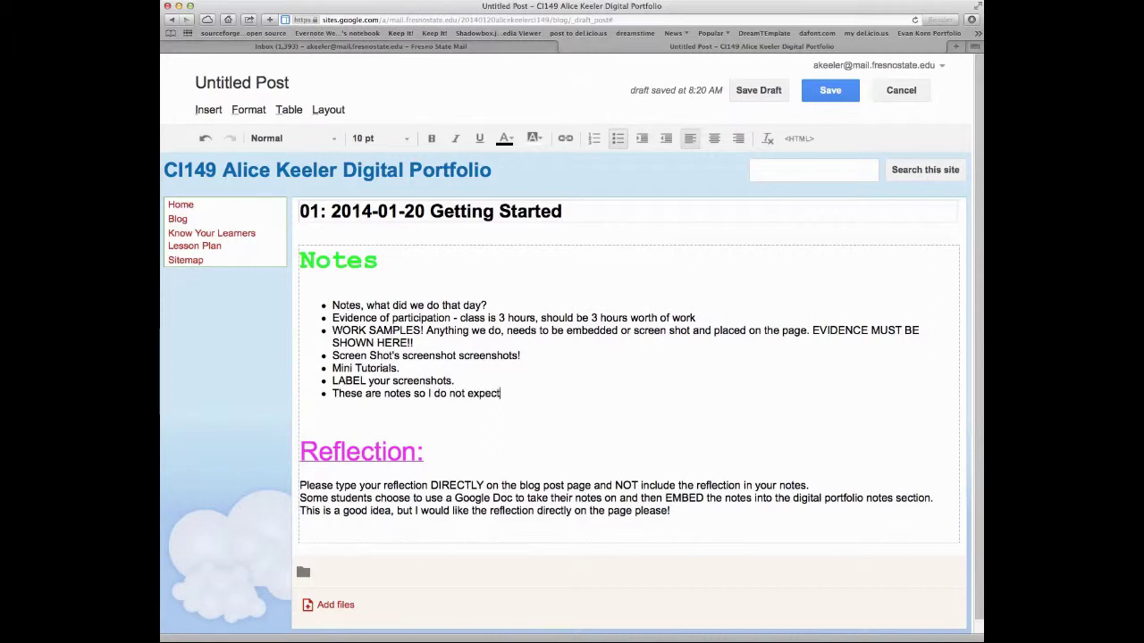
{"action": "type", "text": " complete sentences or "}
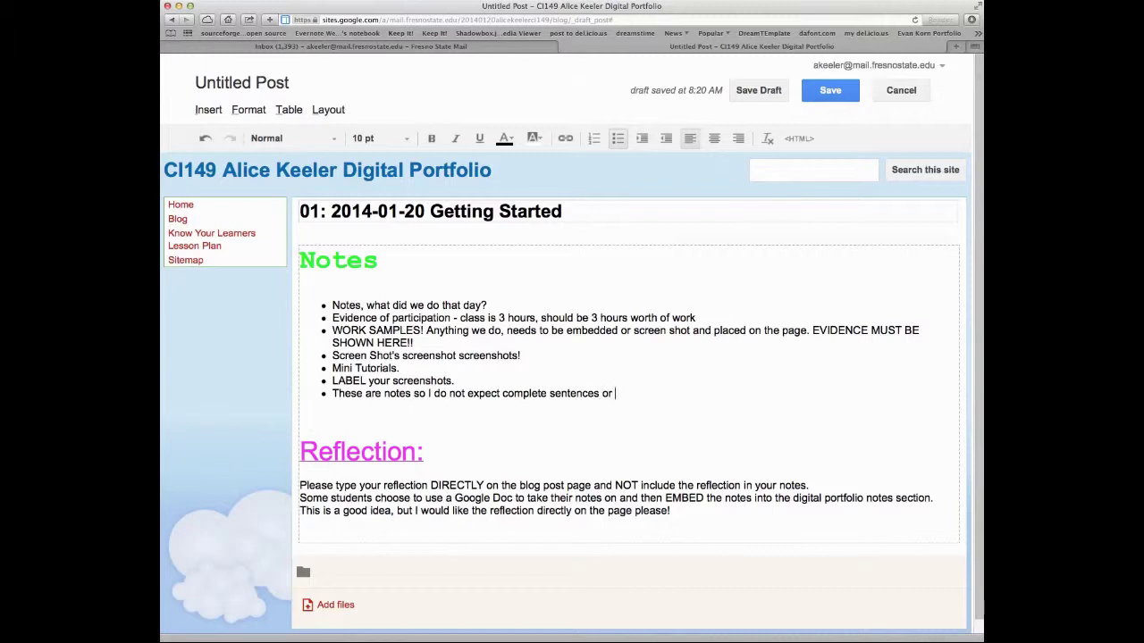
{"action": "type", "text": "for it to be perfect "}
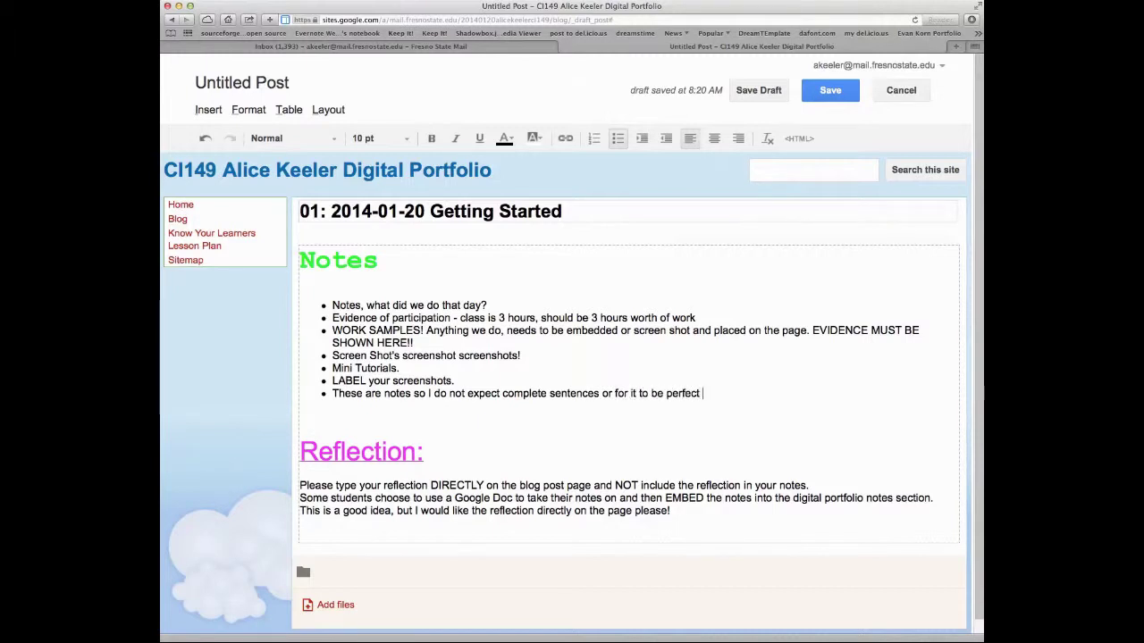
{"action": "type", "text": "."}
Add the COLLABORATIVE NOTES bullet about equal participation shown in revision history, ending 'DON'T BE A SLACKER!'
{"action": "key", "text": "Return"}
{"action": "type", "text": "If you use "}
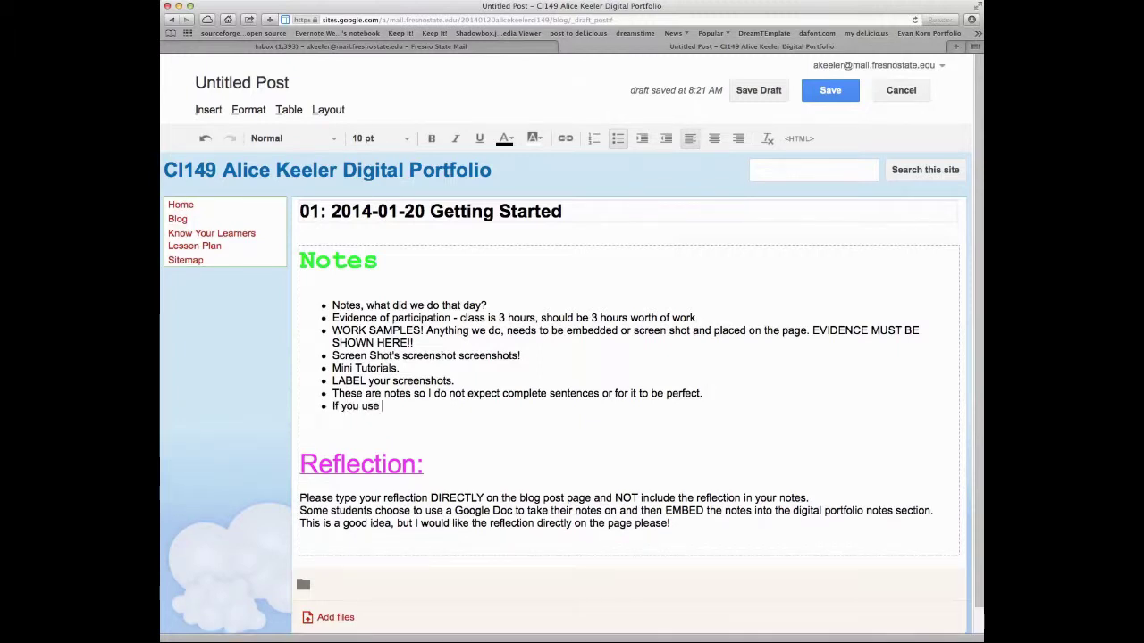
{"action": "type", "text": "COLLABORATIVE"}
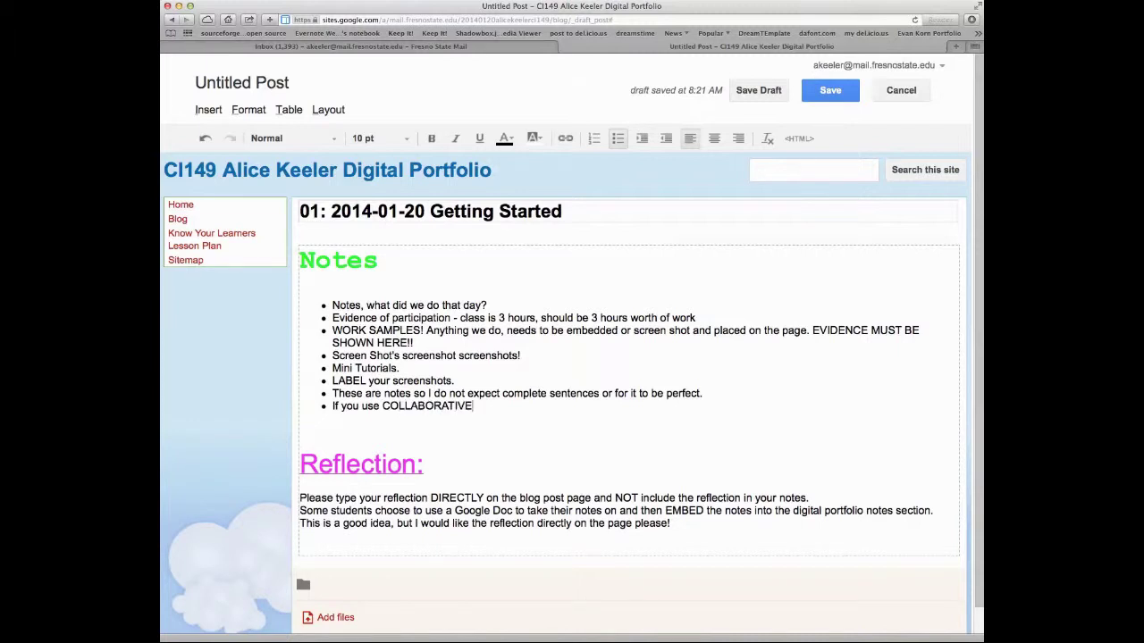
{"action": "type", "text": " NOTES!"}
{"action": "type", "text": "You should have eq"}
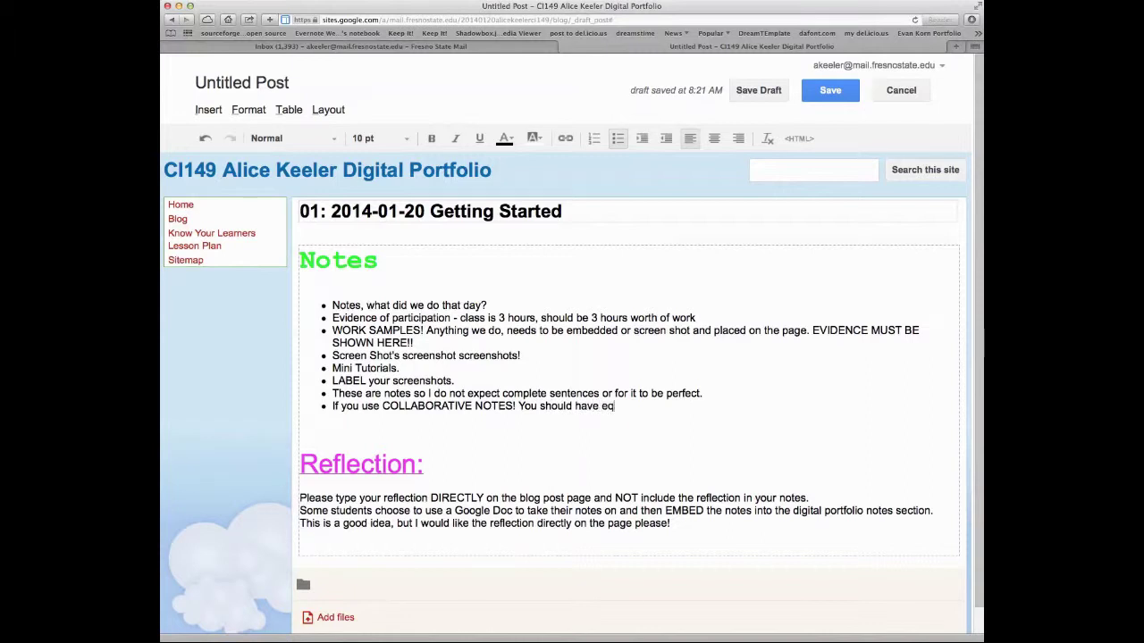
{"action": "type", "text": "ual participation in the do"}
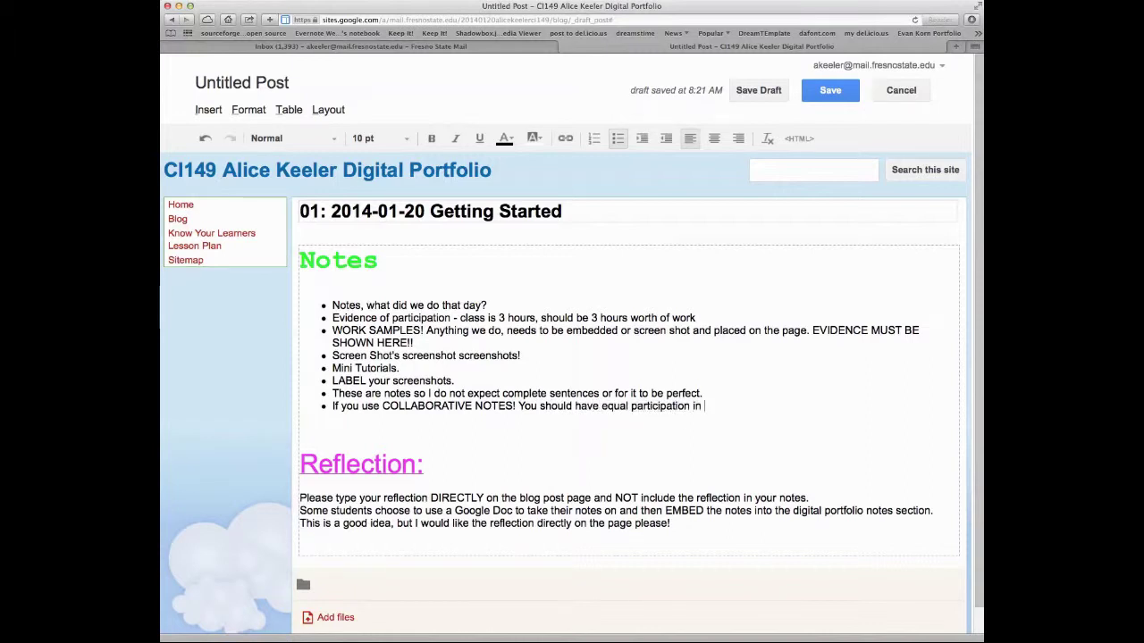
{"action": "key", "text": "BackSpace"}
{"action": "key", "text": "BackSpace"}
{"action": "type", "text": "notes and it should be "}
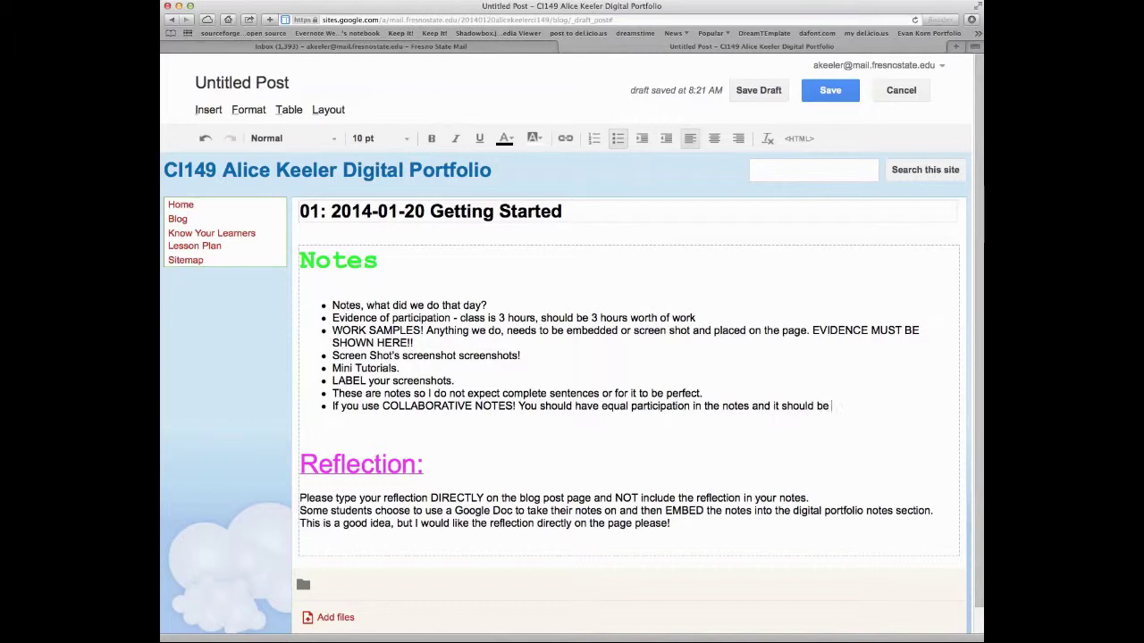
{"action": "type", "text": "reflected on the \"revision hi"}
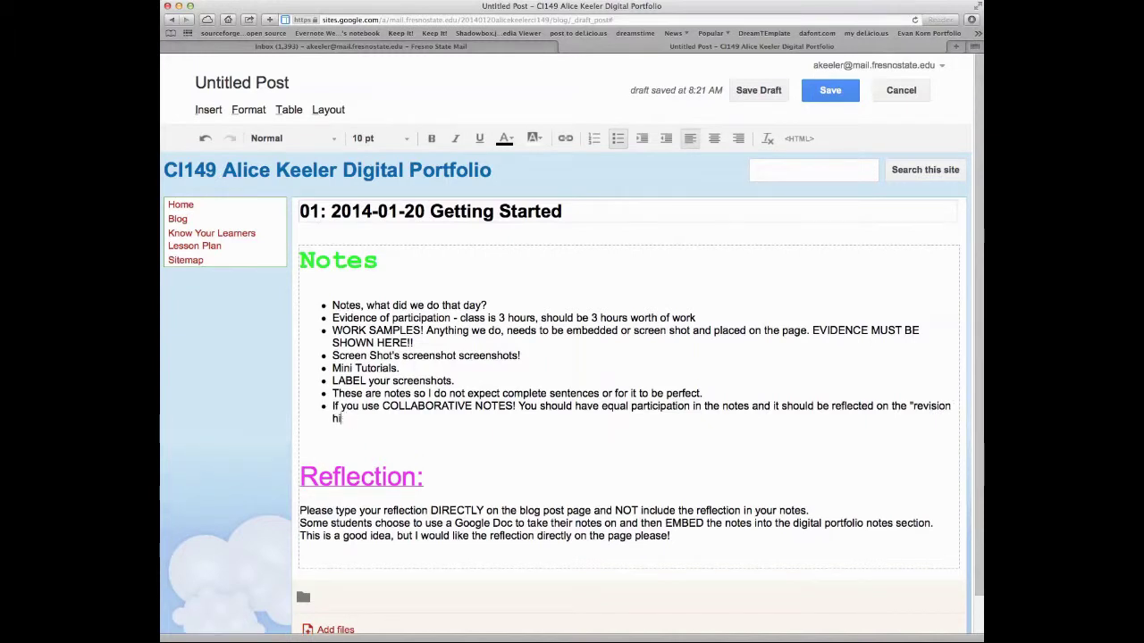
{"action": "type", "text": "story"}
{"action": "key", "text": "BackSpace"}
{"action": "key", "text": "BackSpace"}
{"action": "key", "text": "BackSpace"}
{"action": "type", "text": "tory\"  DON'T BE A SL"}
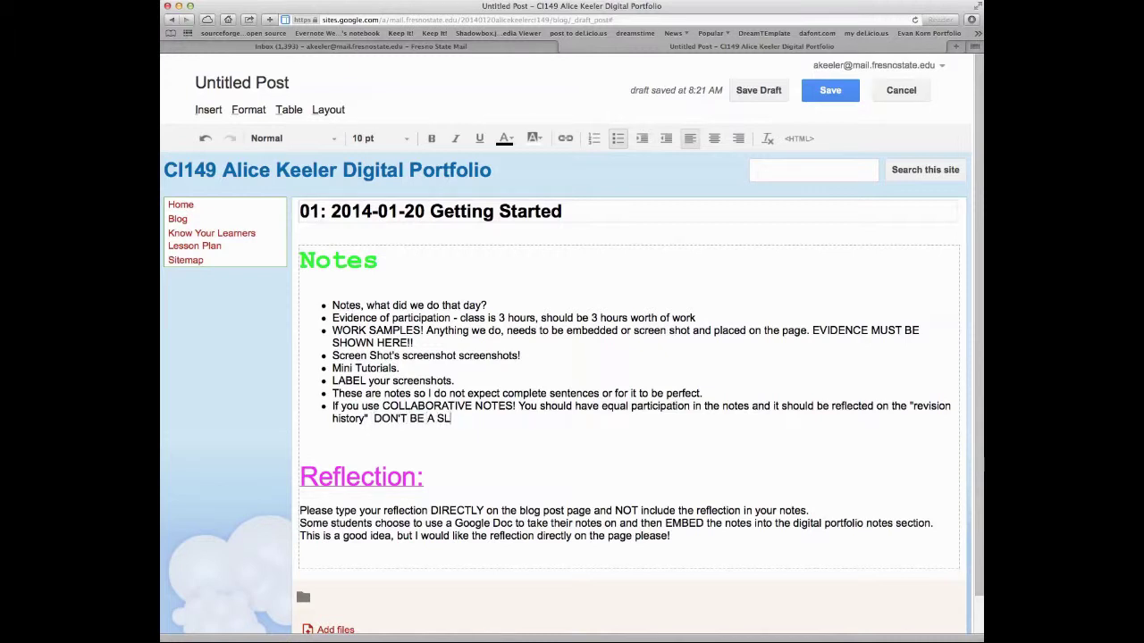
{"action": "type", "text": "ACKER!"}
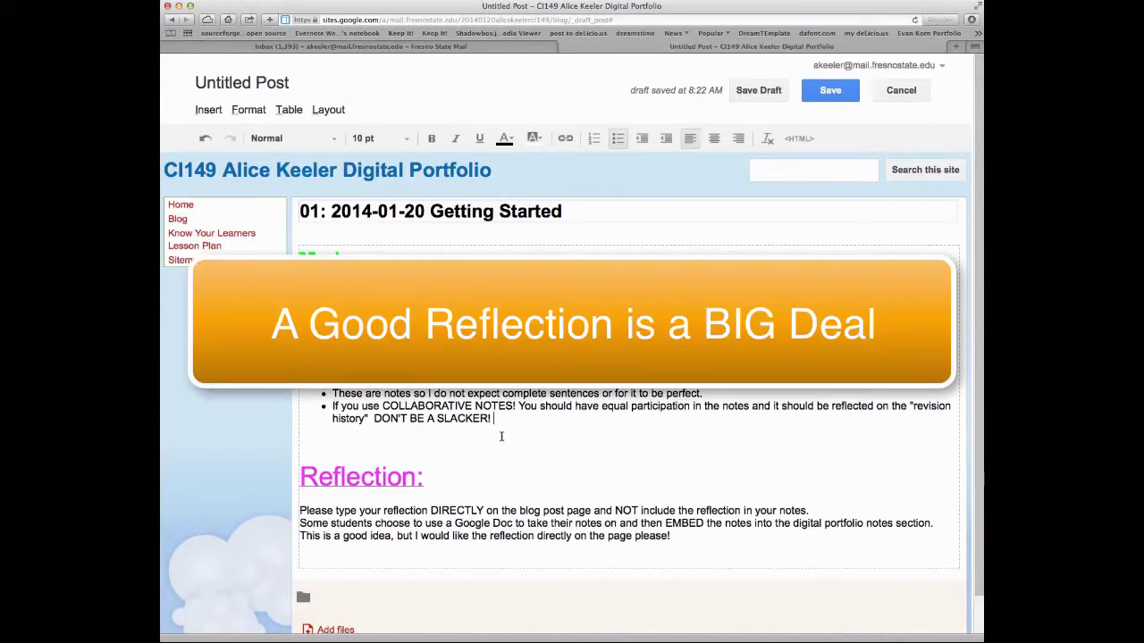
Below the Reflection instructions, add 'NOT A SUMMARY!!!' and 'Mention "My Students" and what they will "DO"'
{"action": "left_click", "coordinate": [698, 537]}
{"action": "key", "text": "Return"}
{"action": "key", "text": "Return"}
{"action": "type", "text": "NOT A SU"}
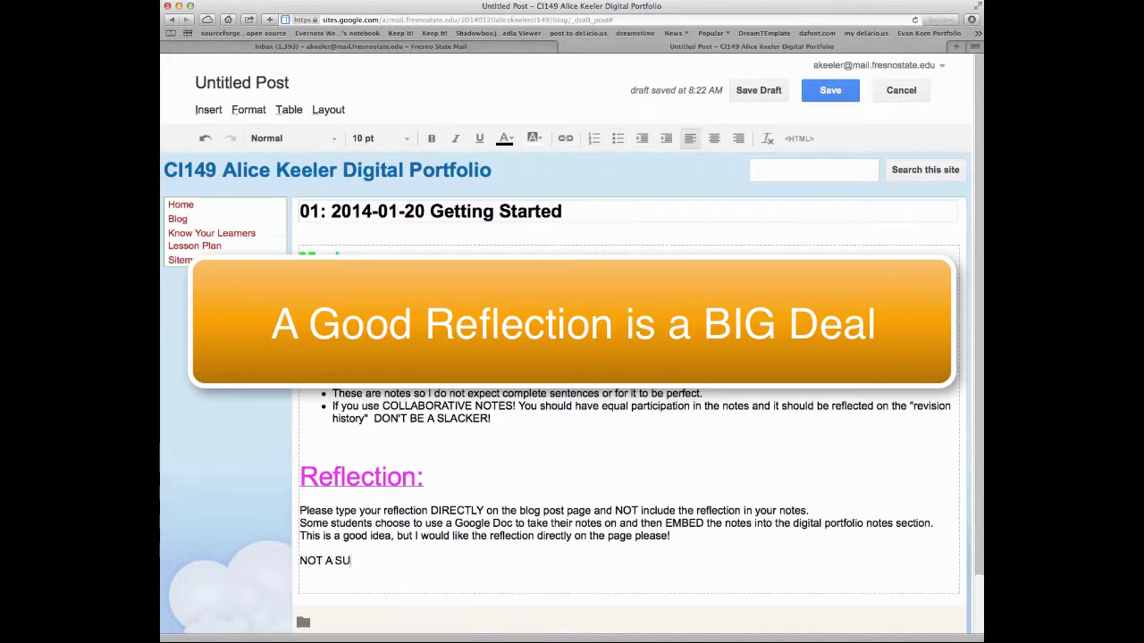
{"action": "type", "text": "MMARY!!!"}
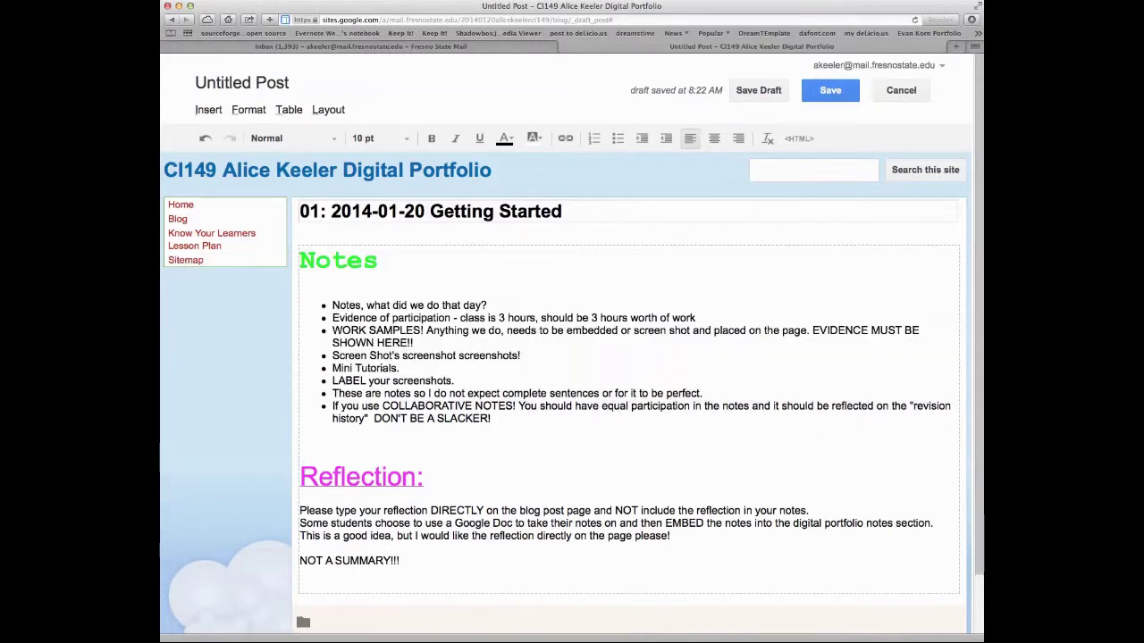
{"action": "key", "text": "Return"}
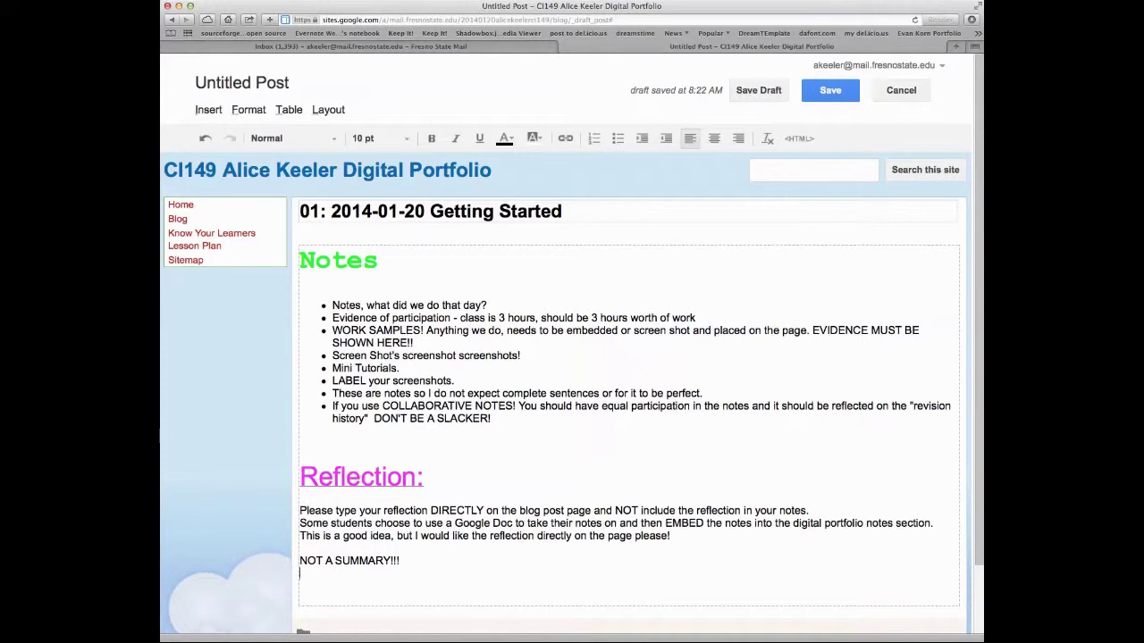
{"action": "type", "text": "Mention \"My Students\" "}
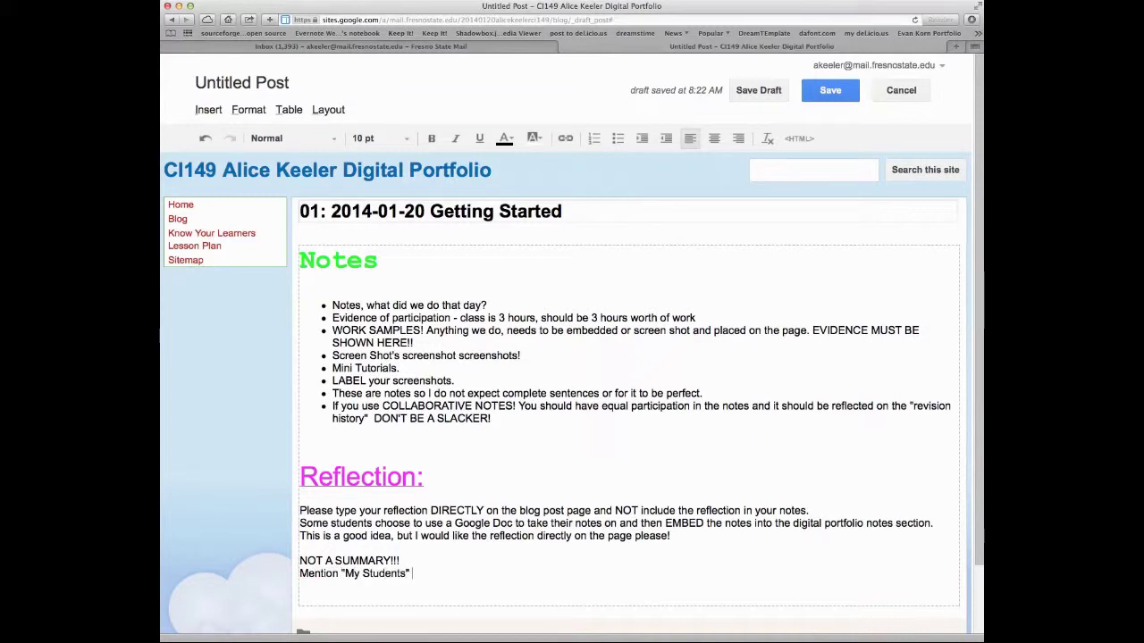
{"action": "type", "text": "and what they will \"DO\""}
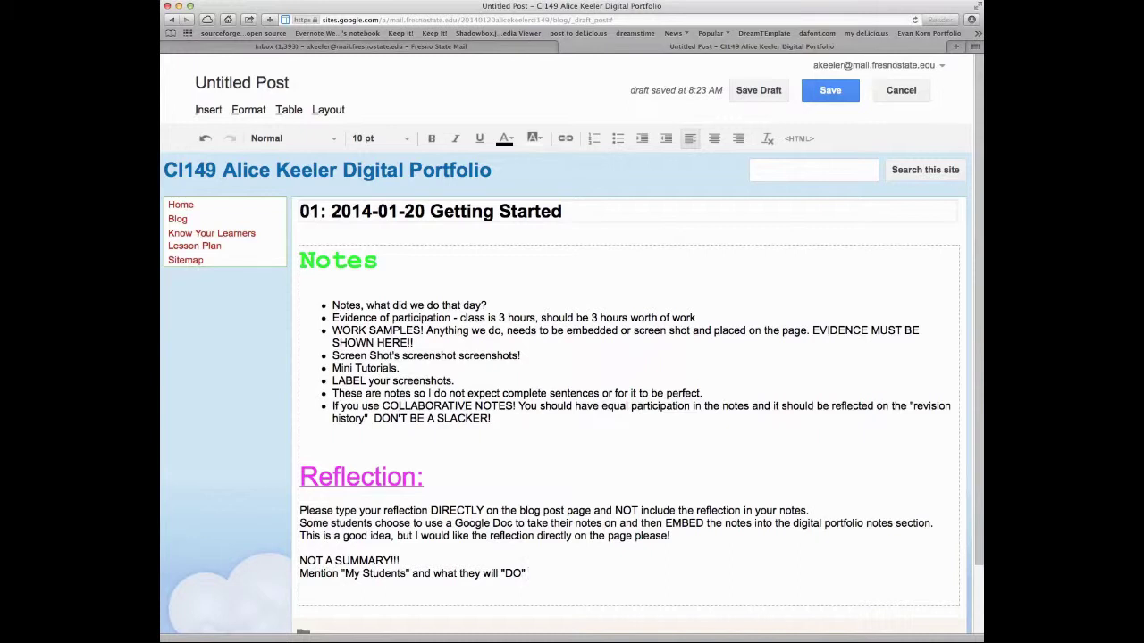
Add the lines 'Feelings, OPINIONS!' and 'PERSONALIZED' to the Reflection guidance
{"action": "key", "text": "Return"}
{"action": "type", "text": "Feelings"}
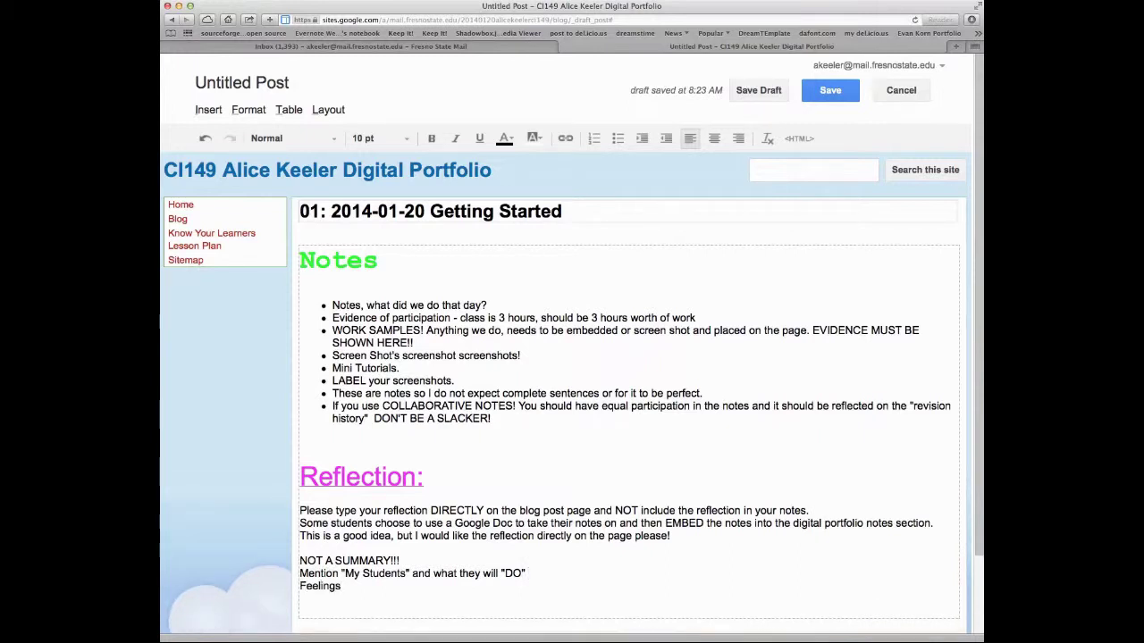
{"action": "type", "text": ", Ol"}
{"action": "type", "text": "PINIONS!"}
{"action": "key", "text": "Return"}
{"action": "type", "text": "PERSONALIX"}
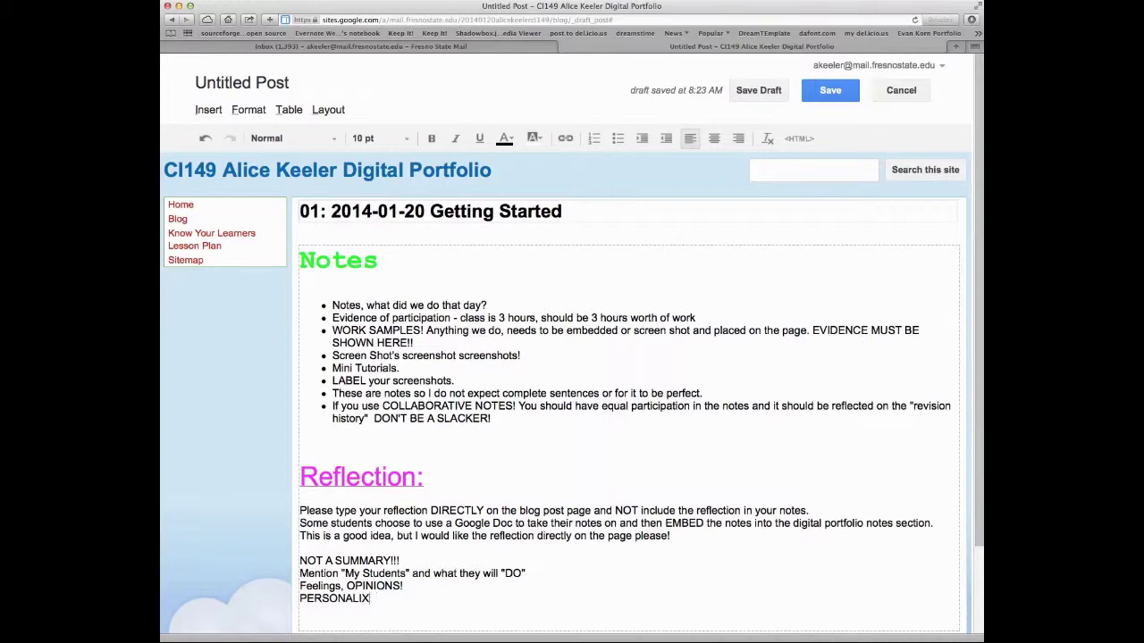
{"action": "key", "text": "BackSpace"}
{"action": "type", "text": "ZED"}
Save and publish the '01: 2014-01-20 Getting Started' post
{"action": "left_click_drag", "start_coordinate": [411, 597], "coordinate": [309, 503]}
{"action": "left_click", "coordinate": [506, 584]}
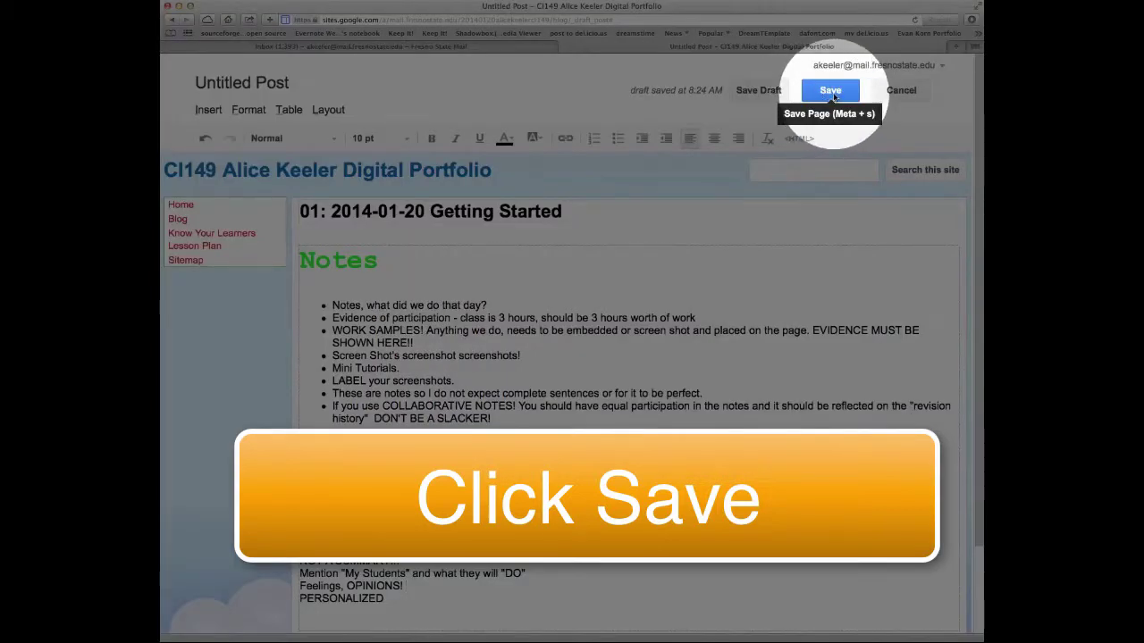
{"action": "left_click", "coordinate": [831, 92]}
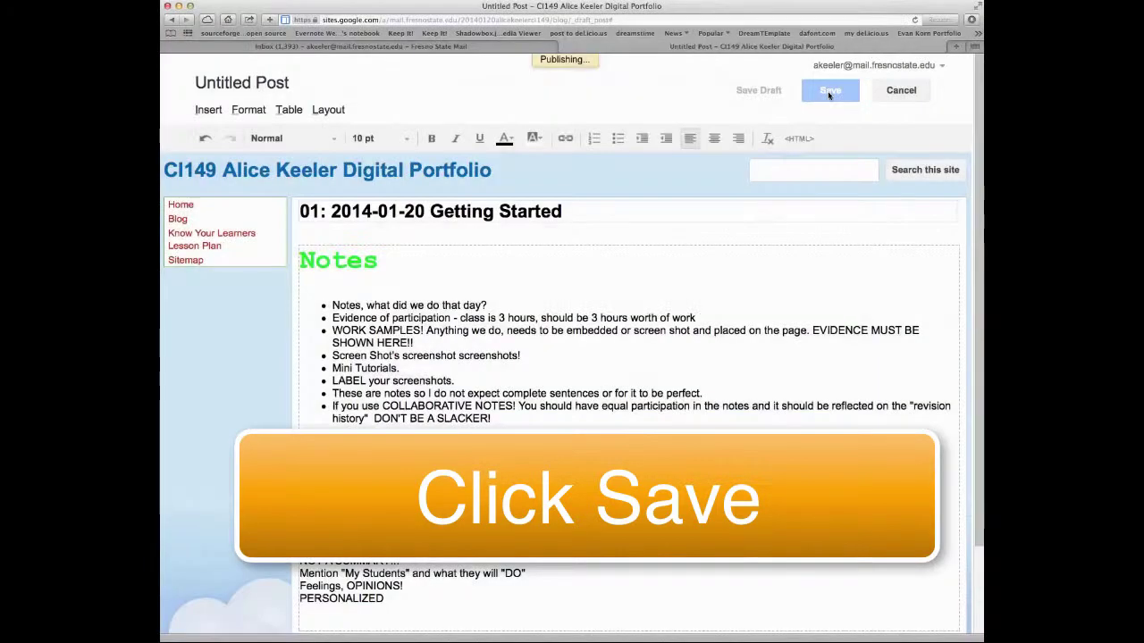